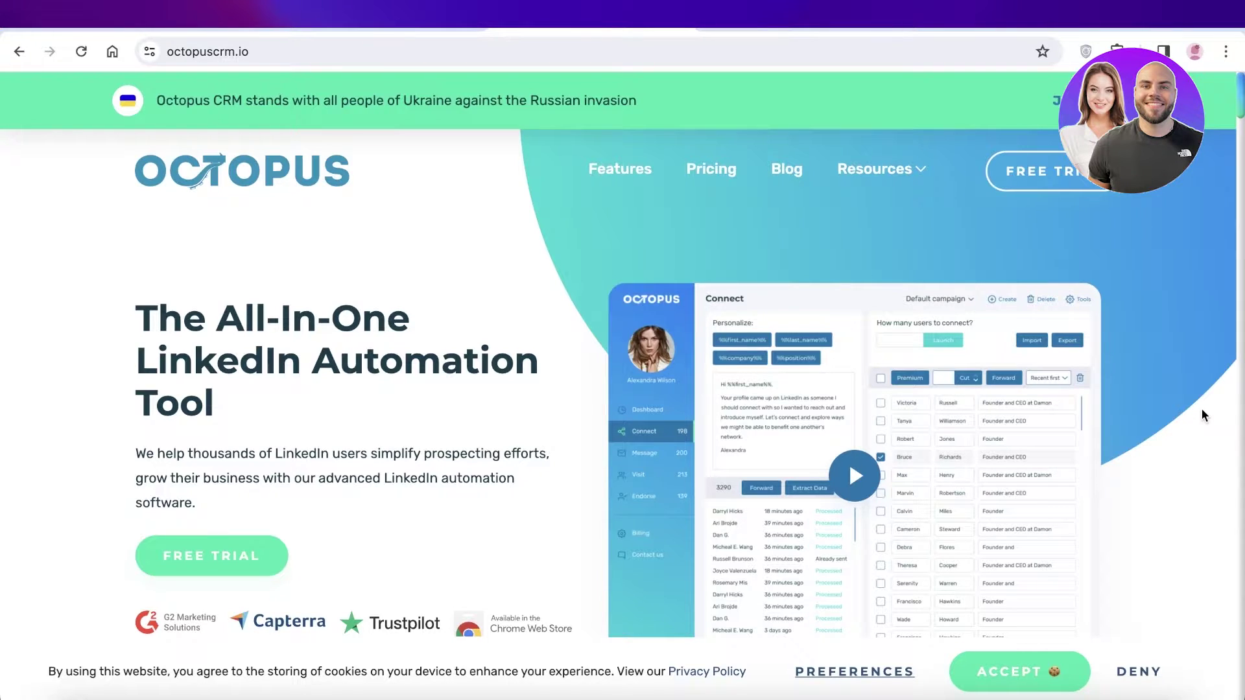
# - Scroll through the Octopus CRM homepage to review its features
pyautogui.scroll(-1, 1201, 414)
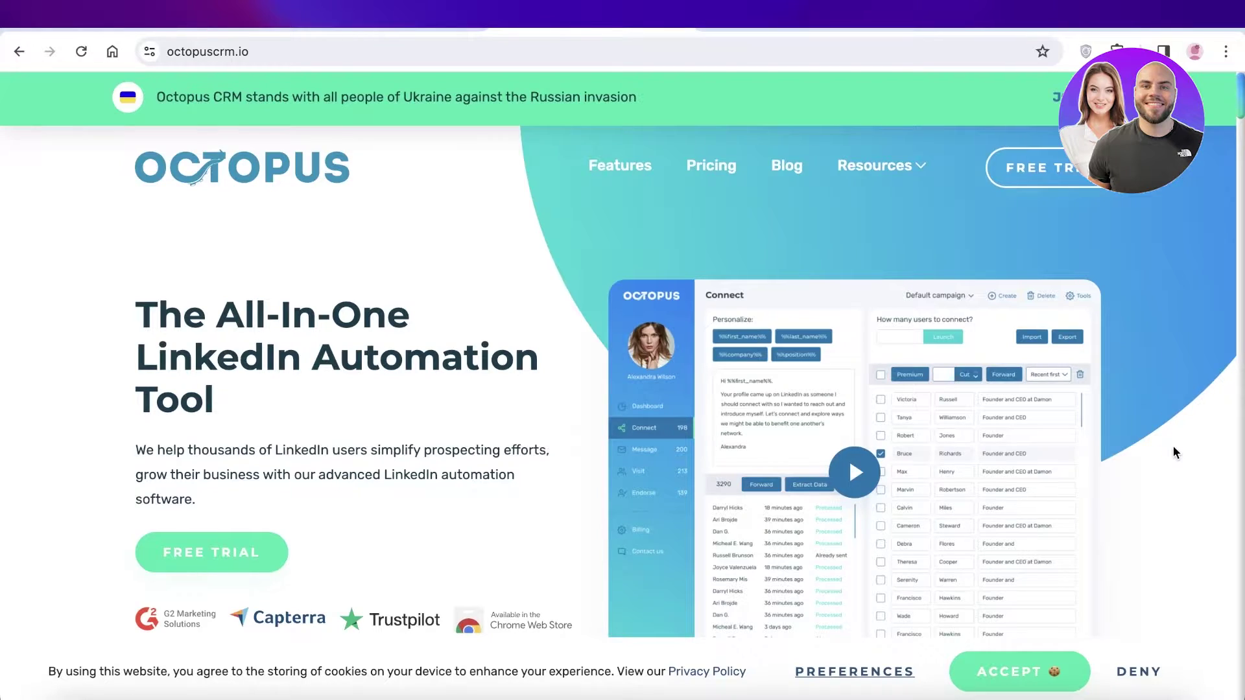
pyautogui.scroll(-2, 1175, 452)
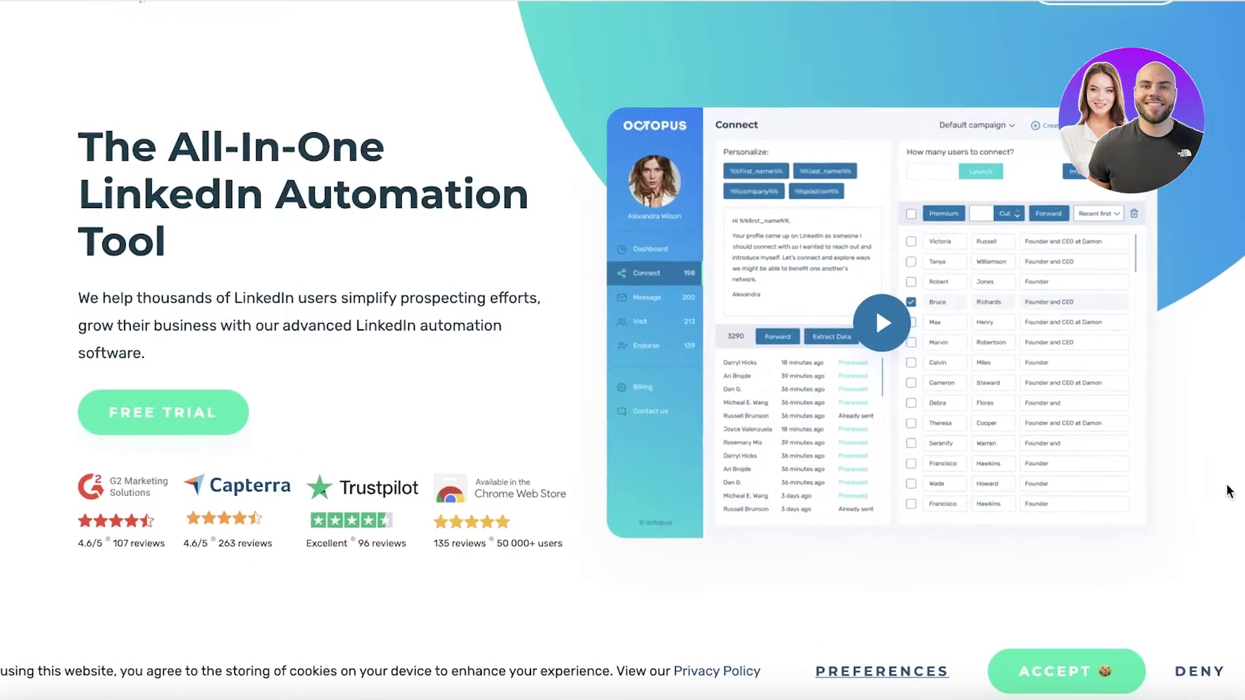
pyautogui.scroll(-3, 1209, 488)
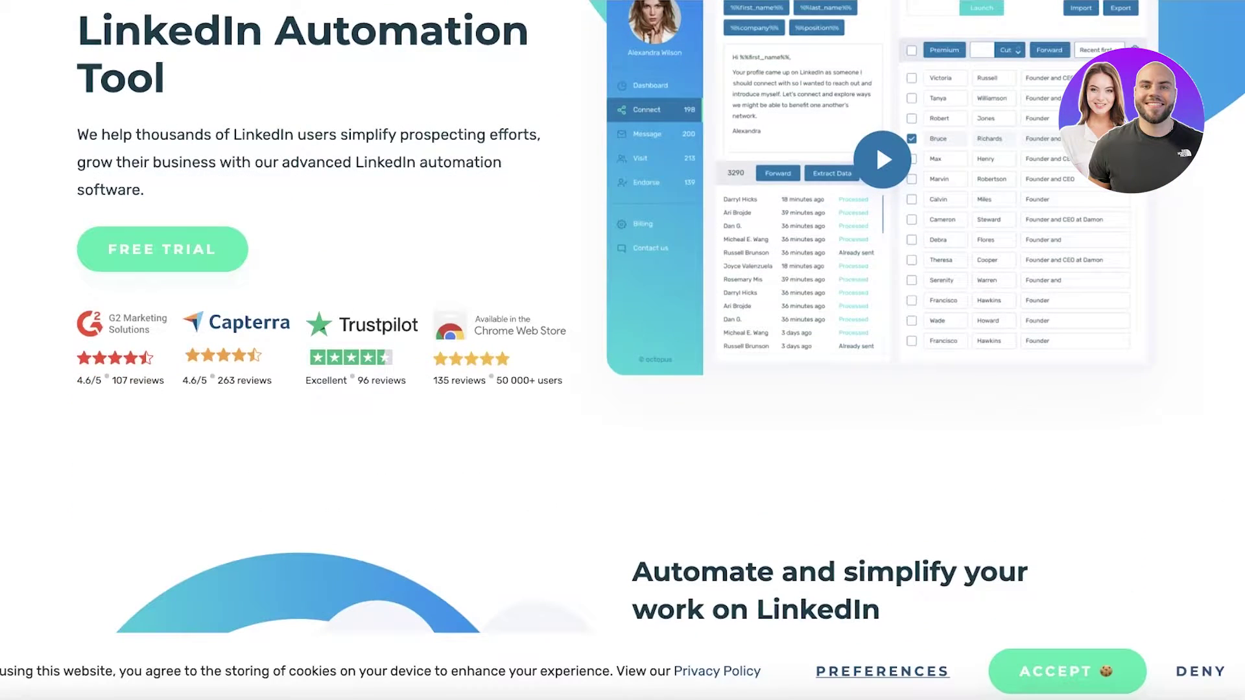
pyautogui.scroll(1, 1219, 484)
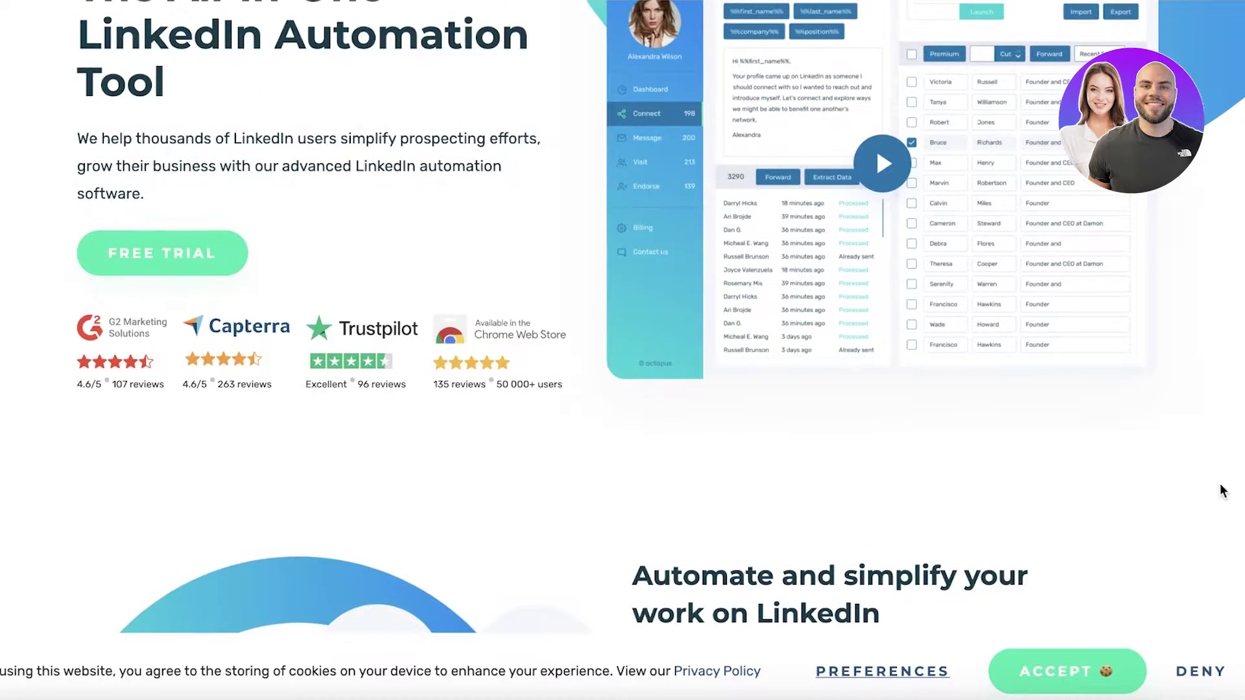
pyautogui.scroll(-1, 1199, 410)
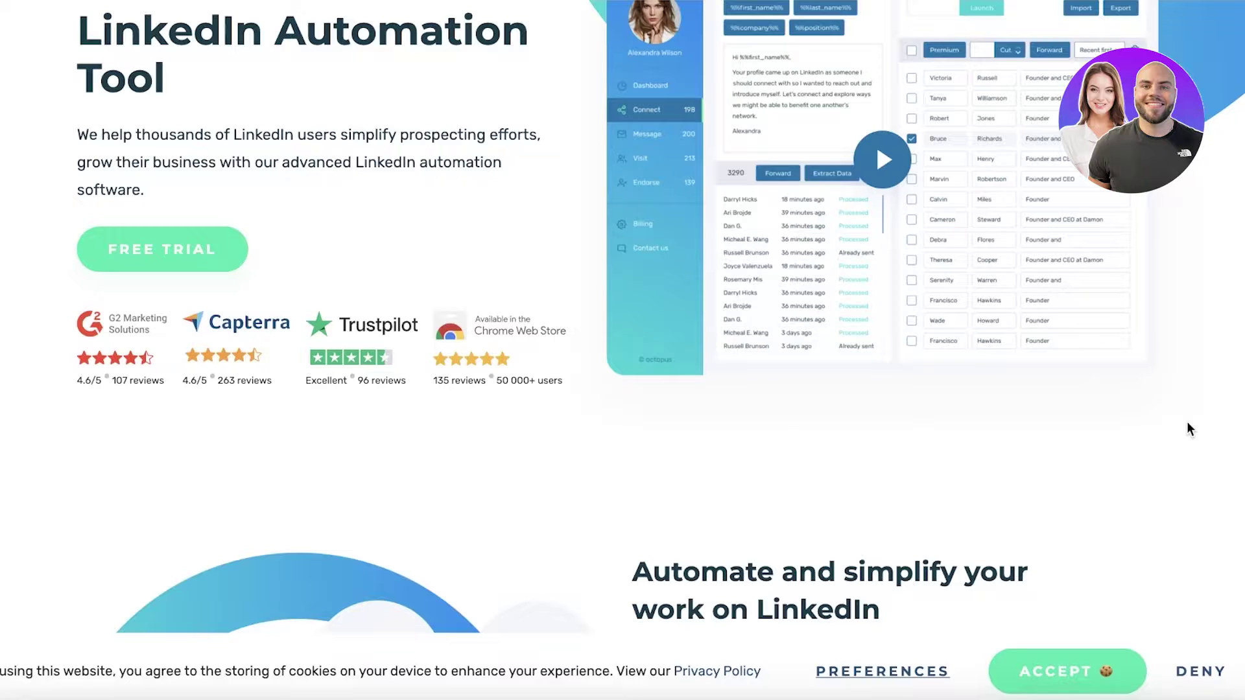
pyautogui.scroll(-8, 1186, 421)
pyautogui.scroll(-1, 1166, 407)
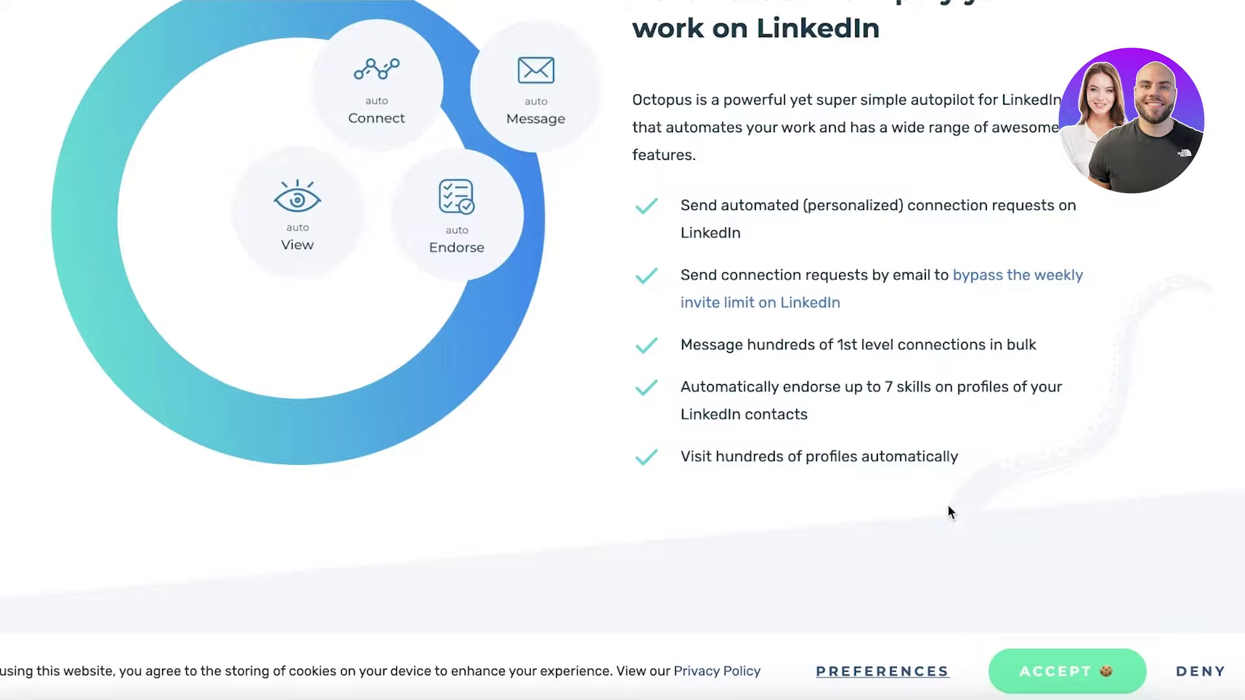
pyautogui.scroll(-10, 951, 506)
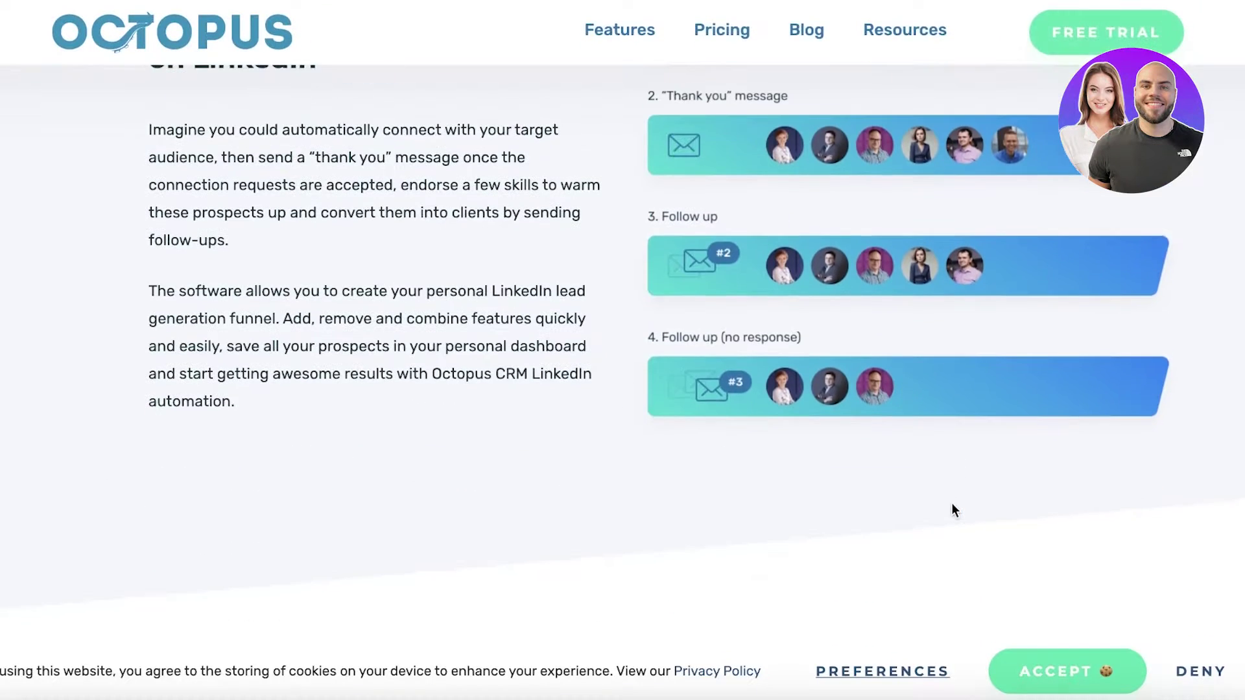
pyautogui.scroll(-8, 952, 548)
pyautogui.scroll(-3, 990, 448)
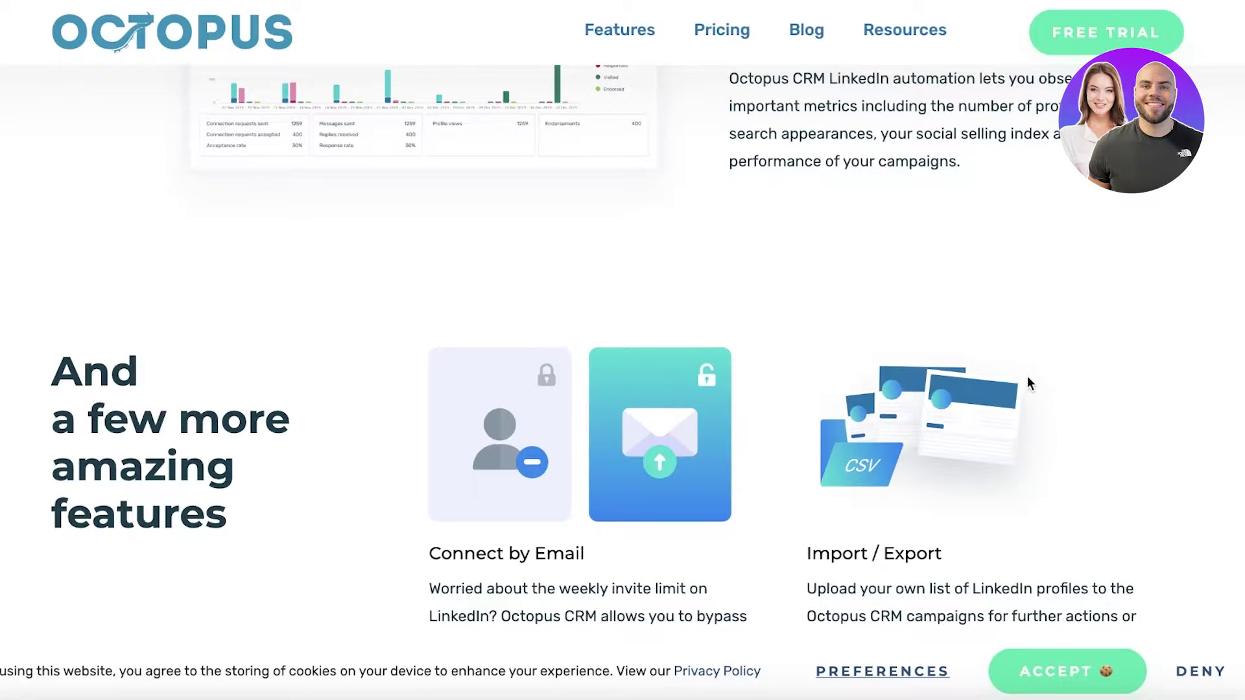
pyautogui.scroll(10, 1027, 384)
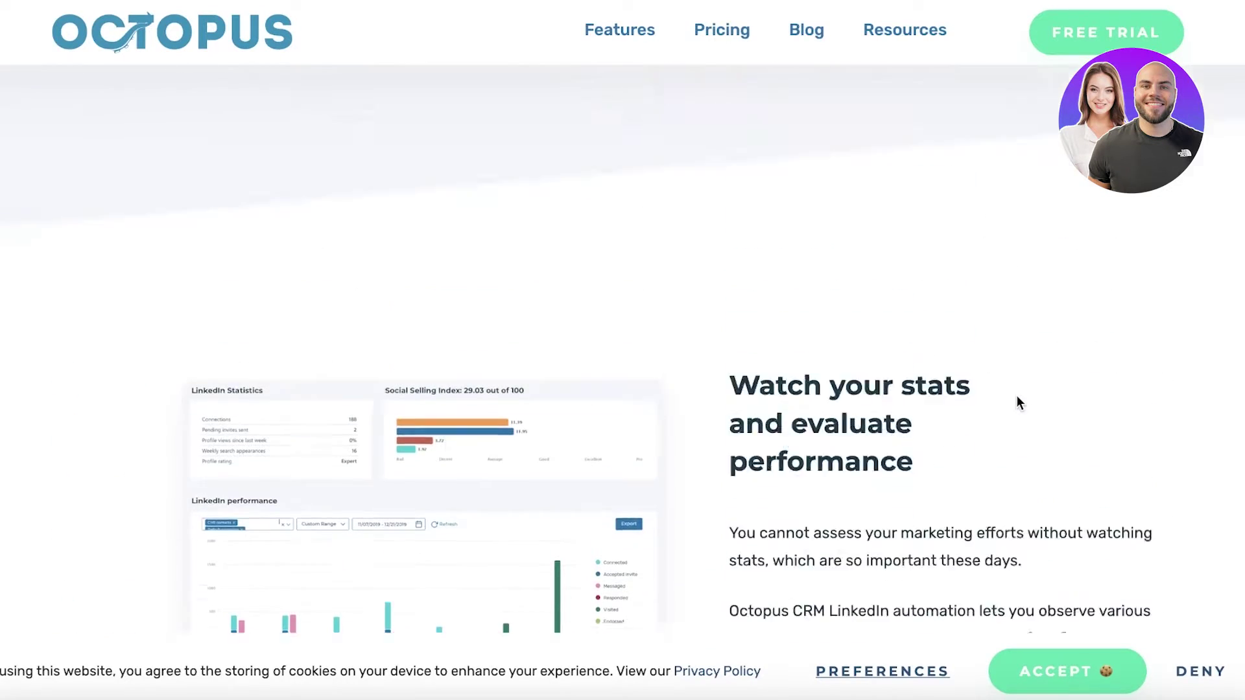
pyautogui.scroll(15, 1015, 399)
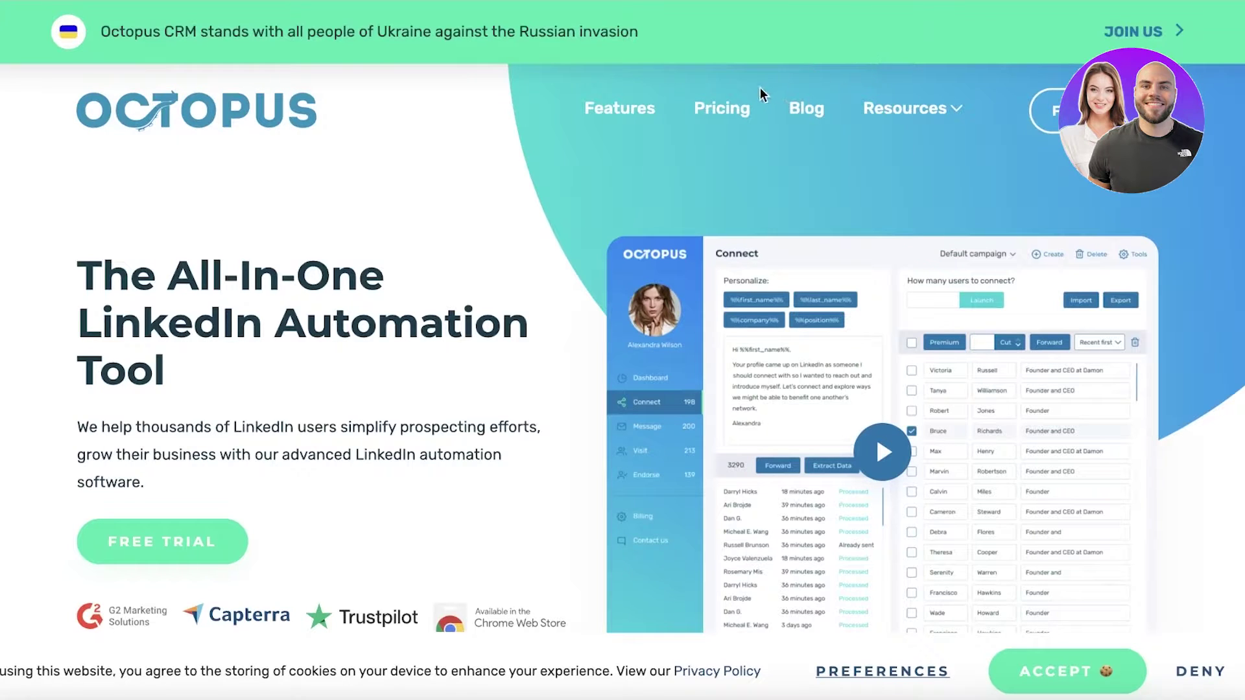
# - Compare monthly and annual plan prices, ending on annual: Starter $6.99, Pro $9.99, Advanced $14.99, Unlimited $24.99
pyautogui.click(718, 112)
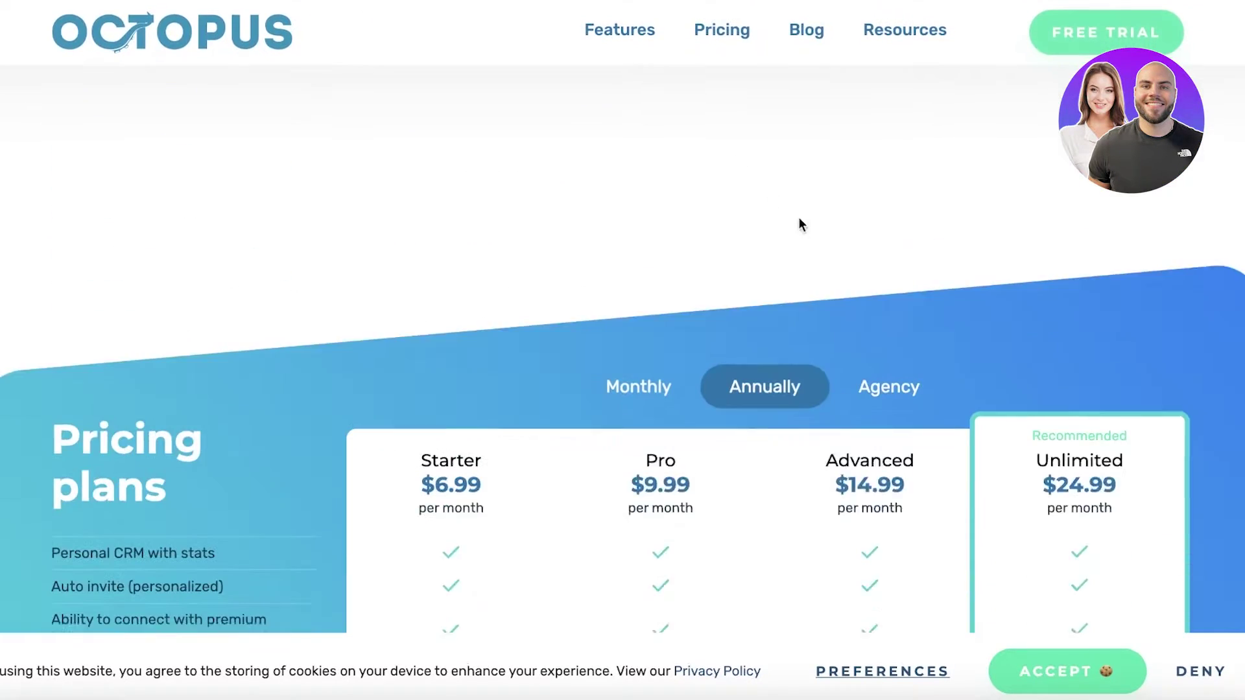
pyautogui.scroll(-3, 799, 224)
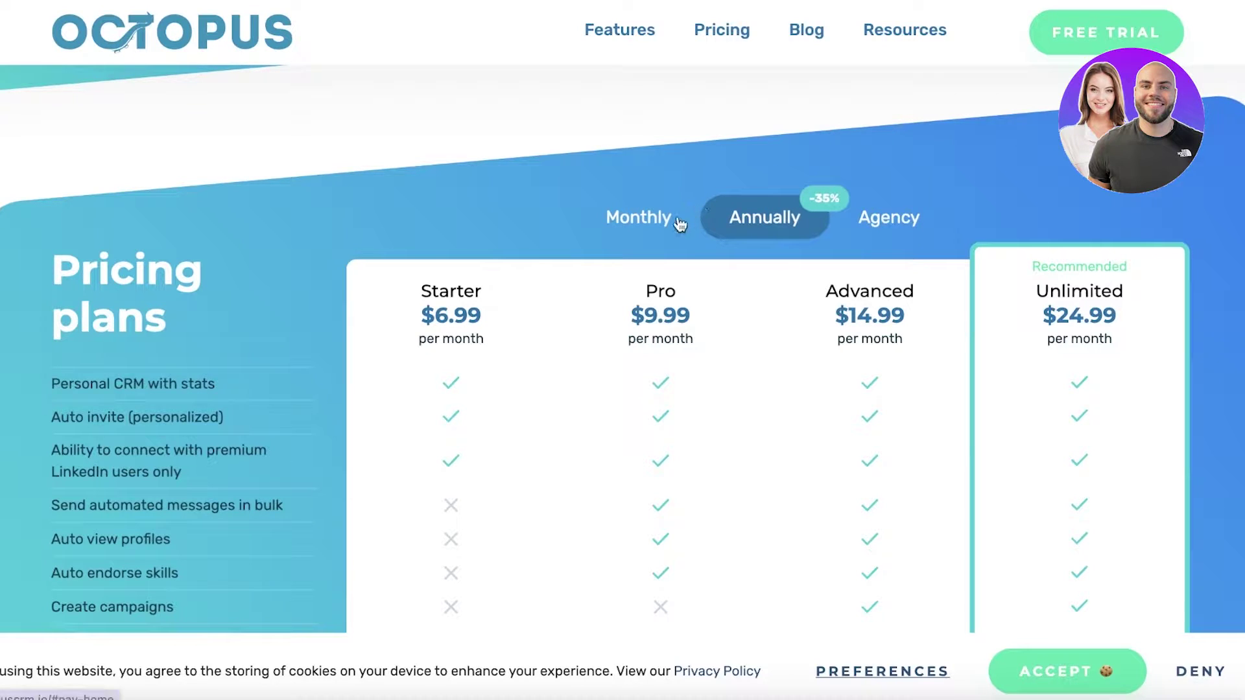
pyautogui.click(642, 235)
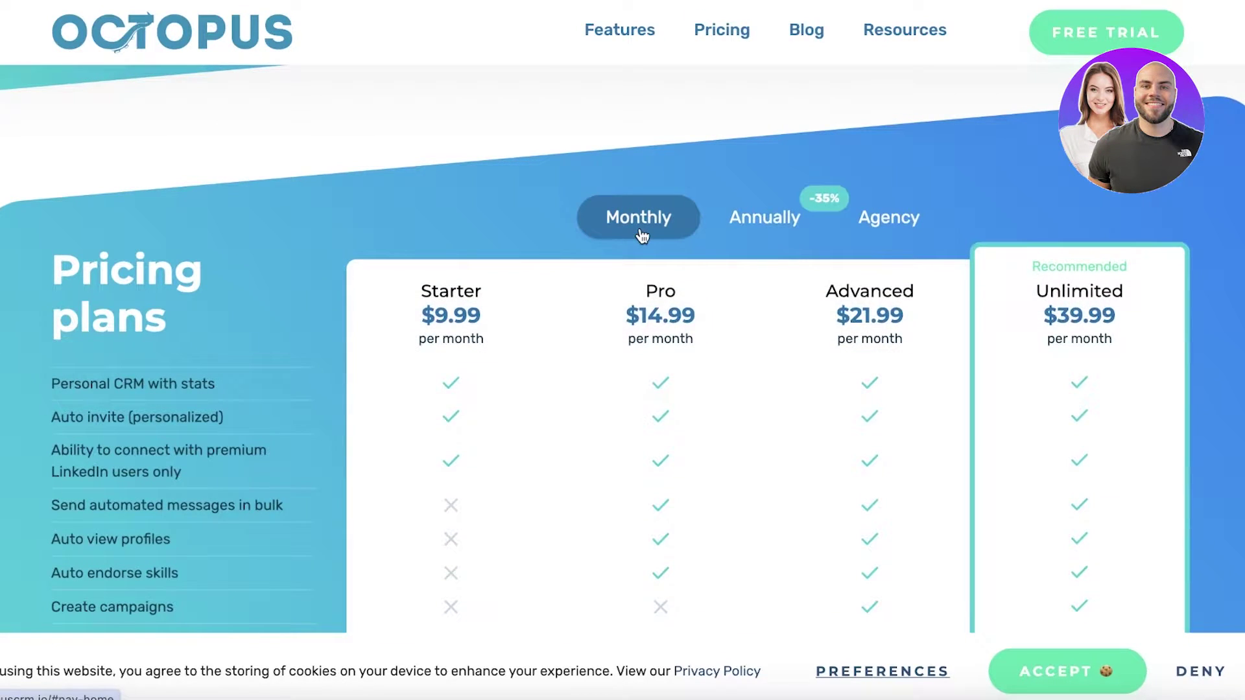
pyautogui.click(743, 234)
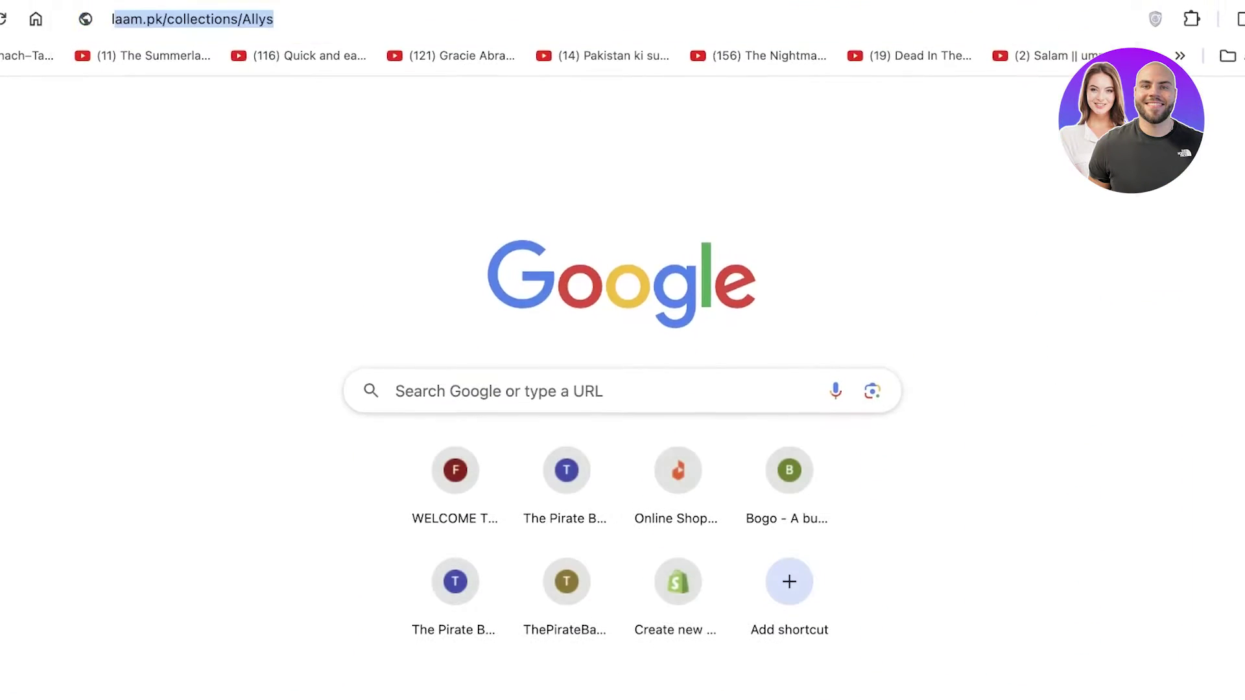
# - Search for 'linkedin premium' and open the LinkedIn Premium page
pyautogui.write('linkd')
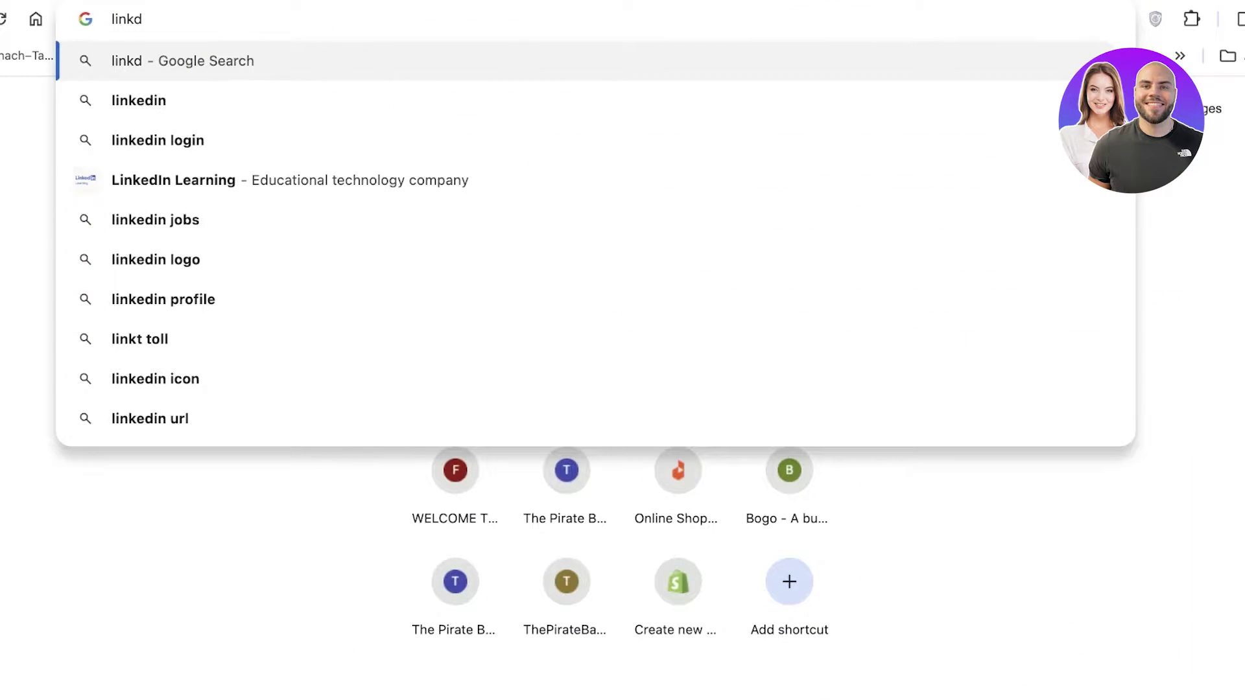
pyautogui.press('Down')
pyautogui.write('preium')
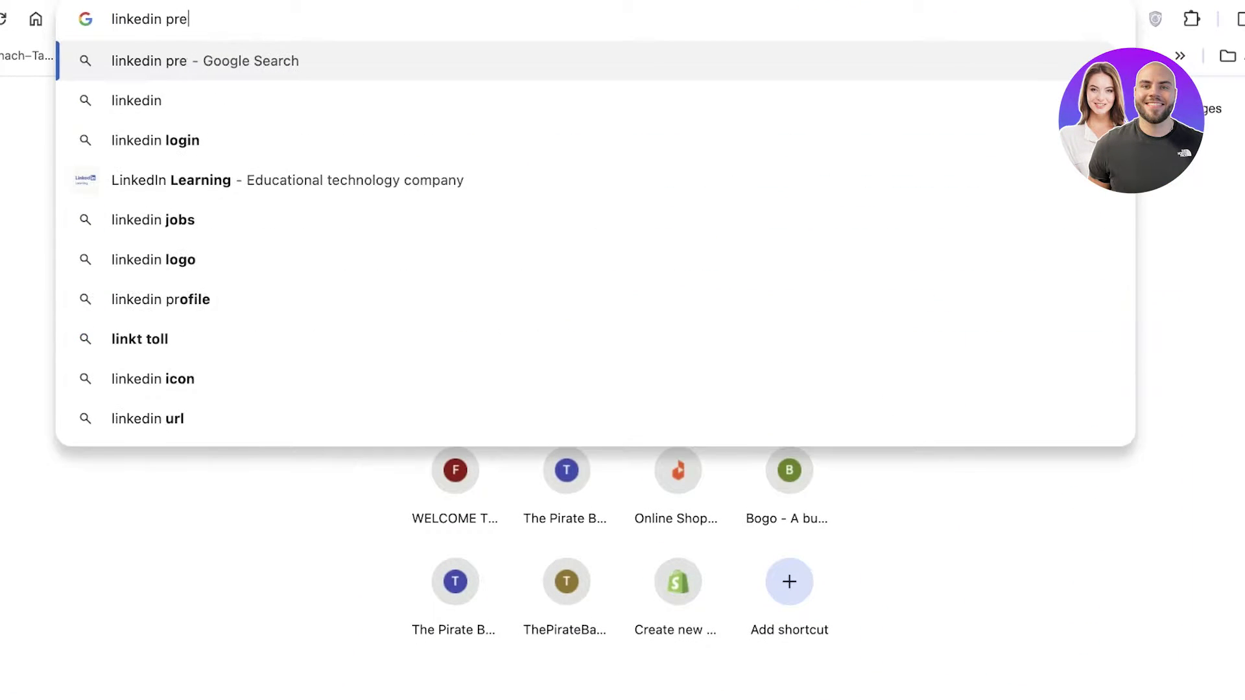
pyautogui.press('Return')
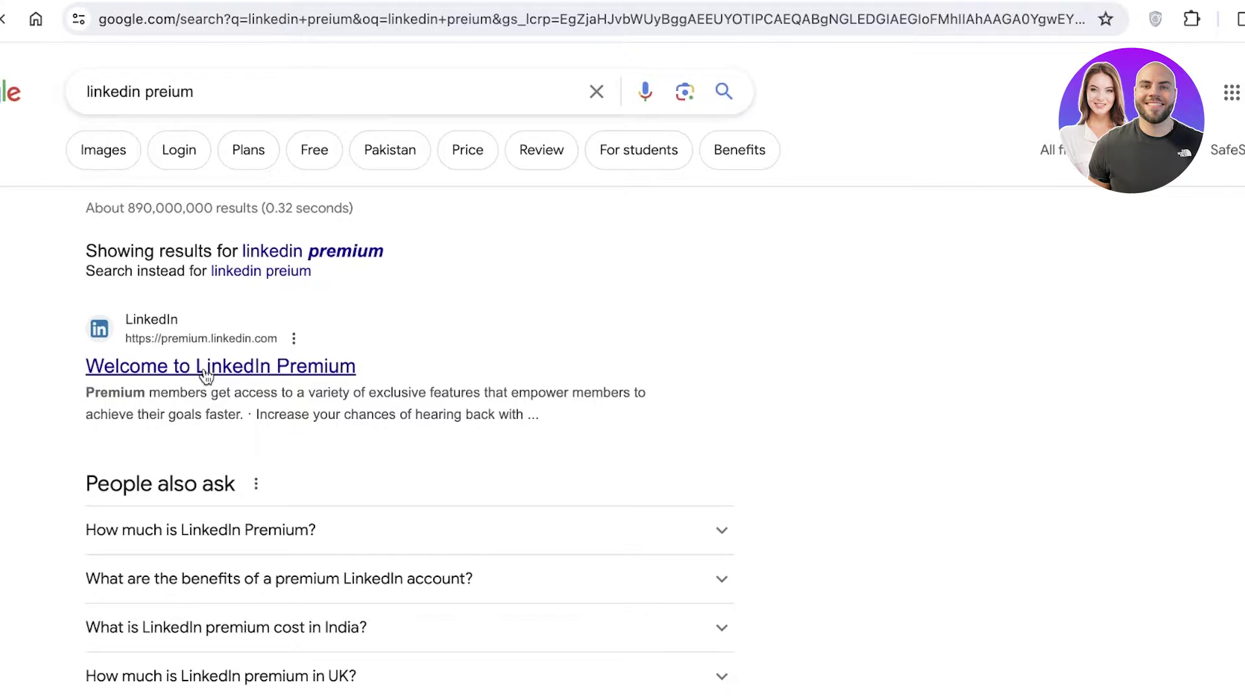
pyautogui.click(204, 370)
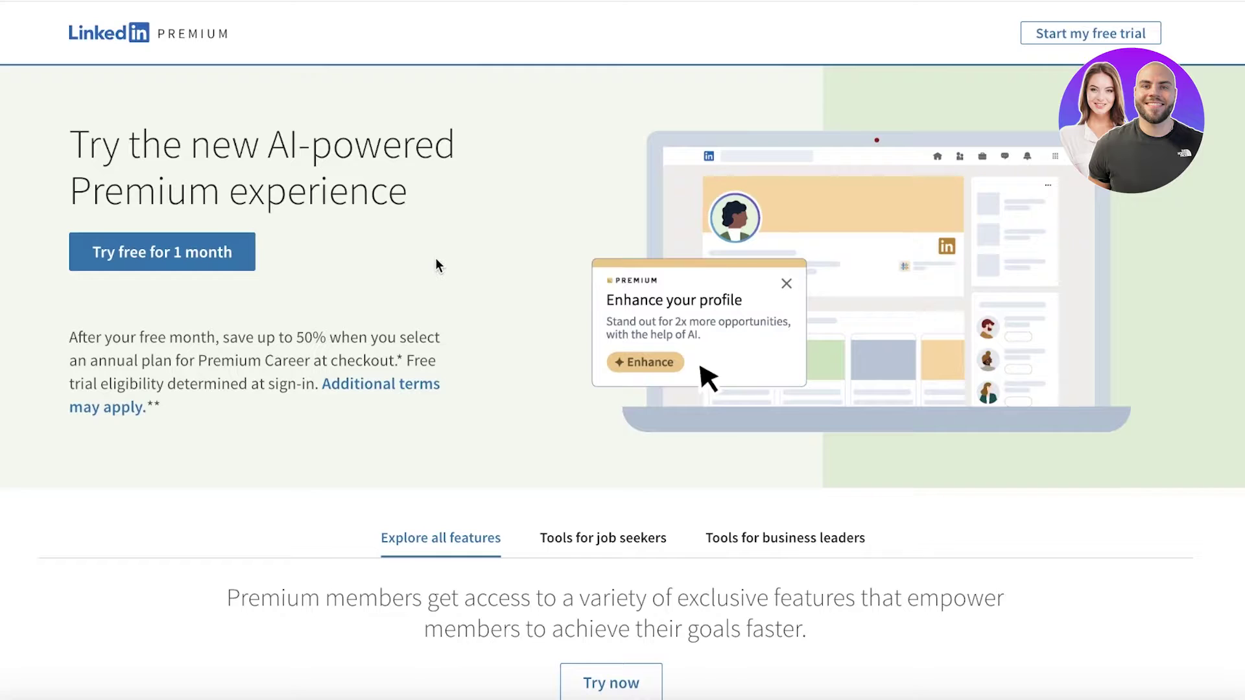
# - Start the one-month free LinkedIn Premium trial sign-up
pyautogui.scroll(-20, 255, 245)
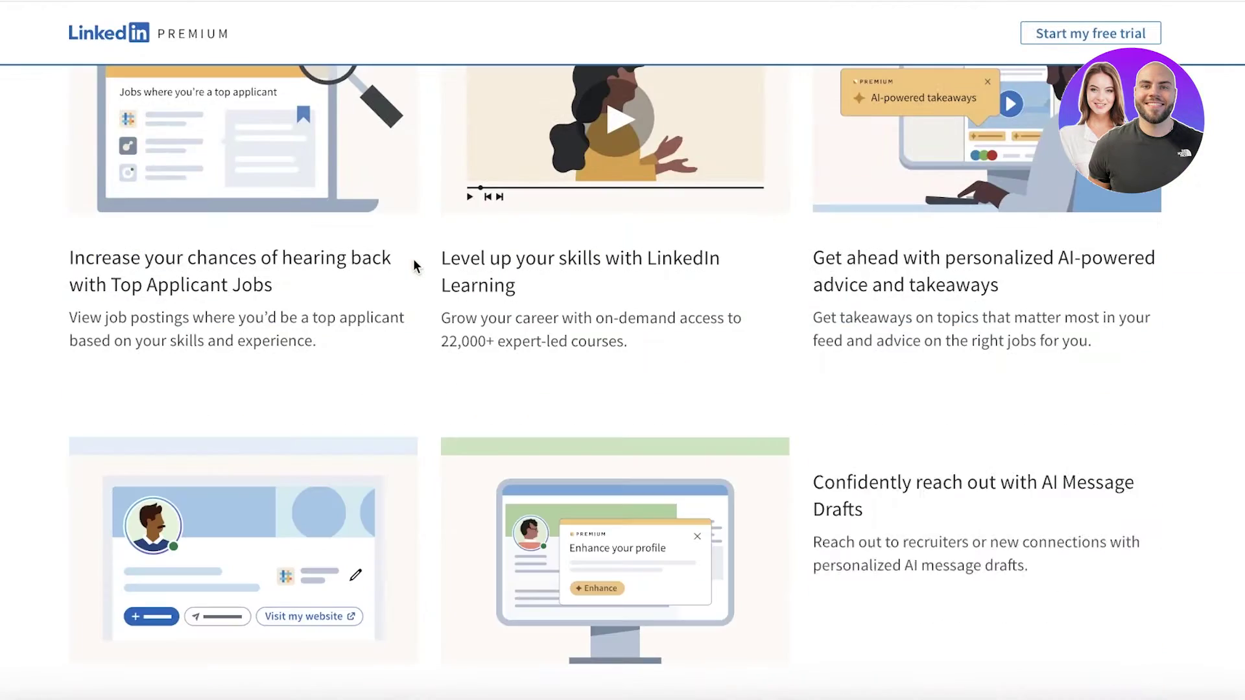
pyautogui.scroll(-10, 418, 272)
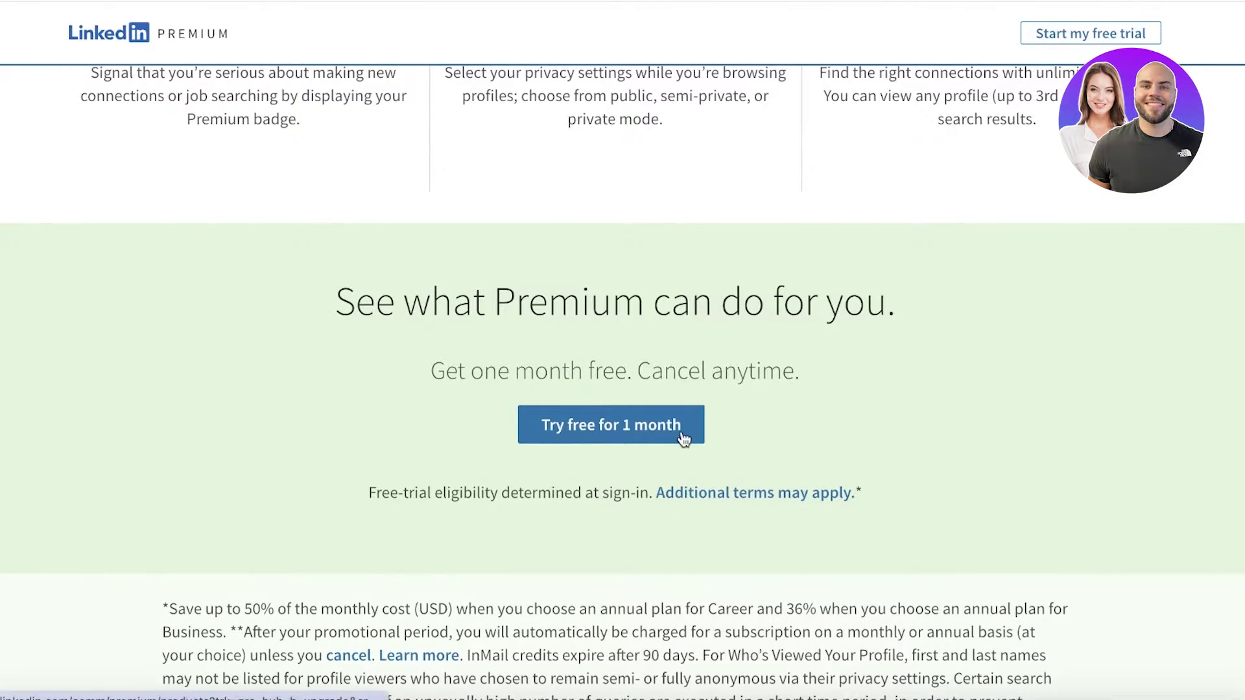
pyautogui.scroll(-5, 681, 428)
pyautogui.click(640, 202)
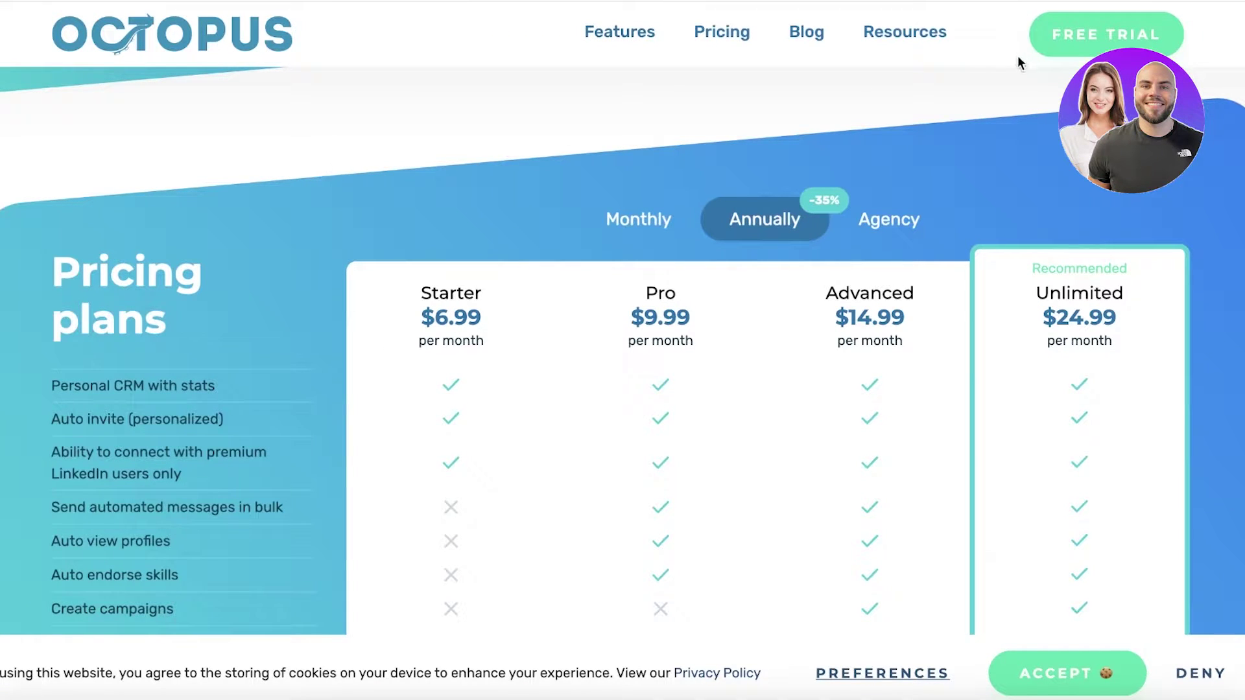
# - Start the Octopus CRM free trial and install its extension in Chrome
pyautogui.scroll(15, 986, 117)
pyautogui.scroll(-5, 995, 132)
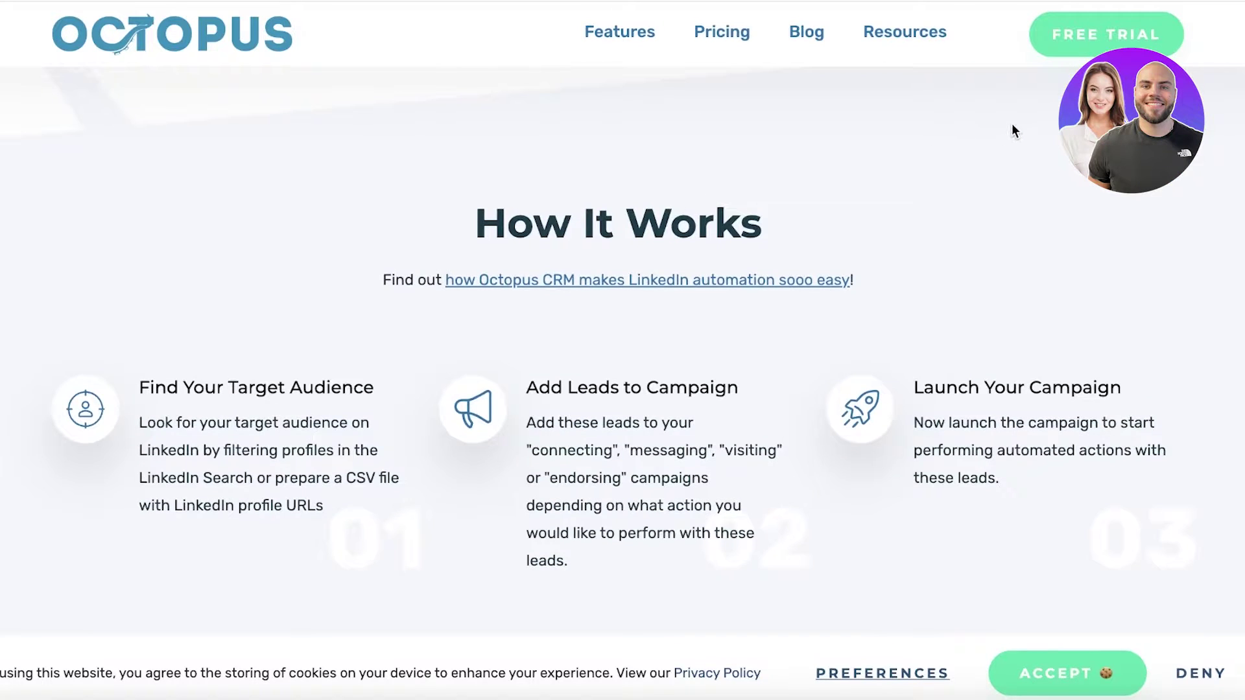
pyautogui.scroll(-15, 1021, 123)
pyautogui.scroll(10, 1028, 136)
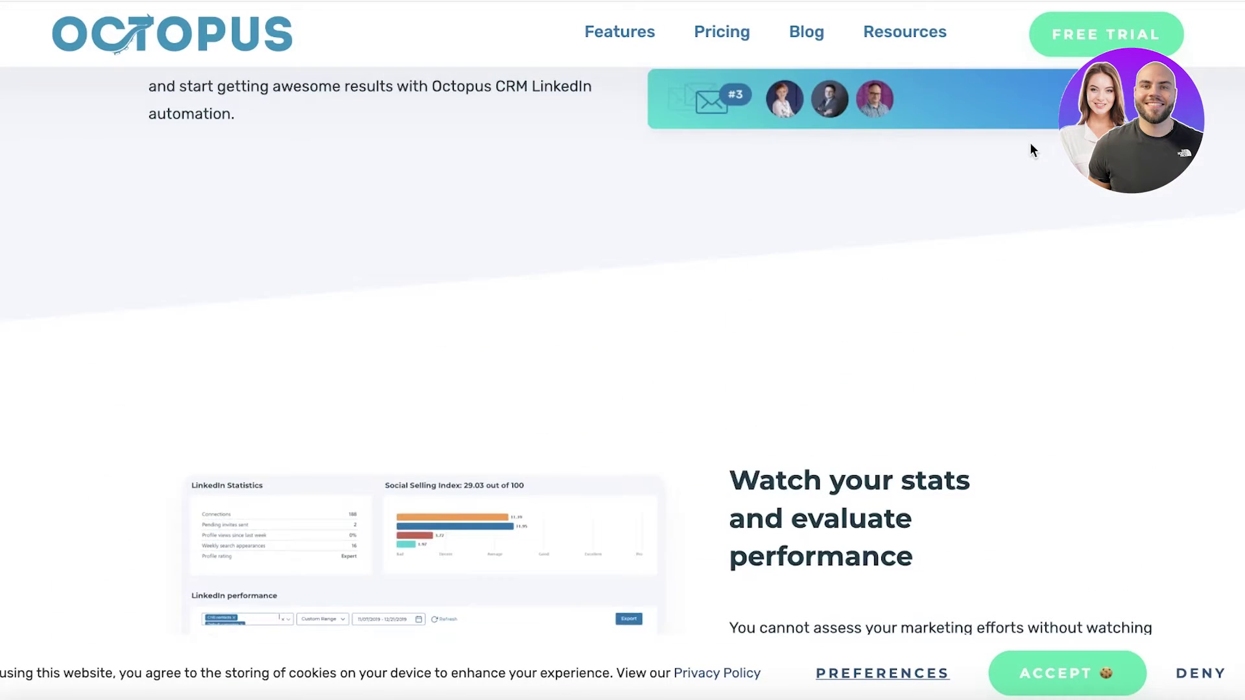
pyautogui.click(1078, 32)
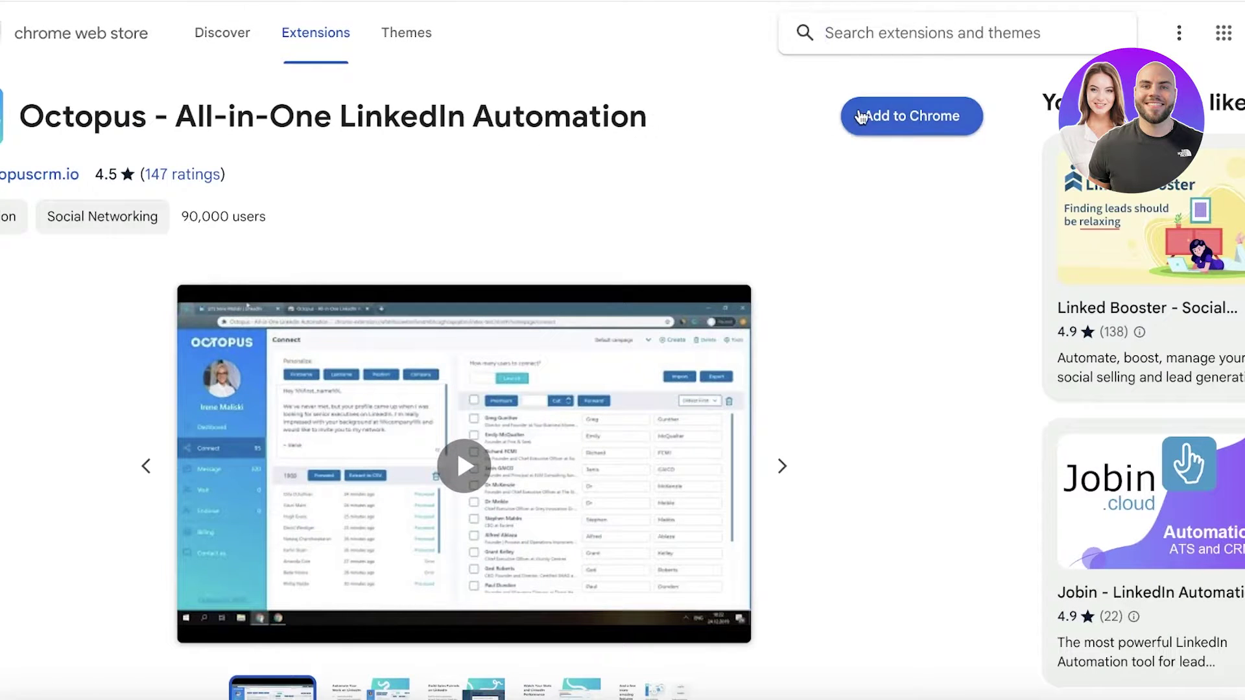
pyautogui.click(861, 116)
pyautogui.click(760, 422)
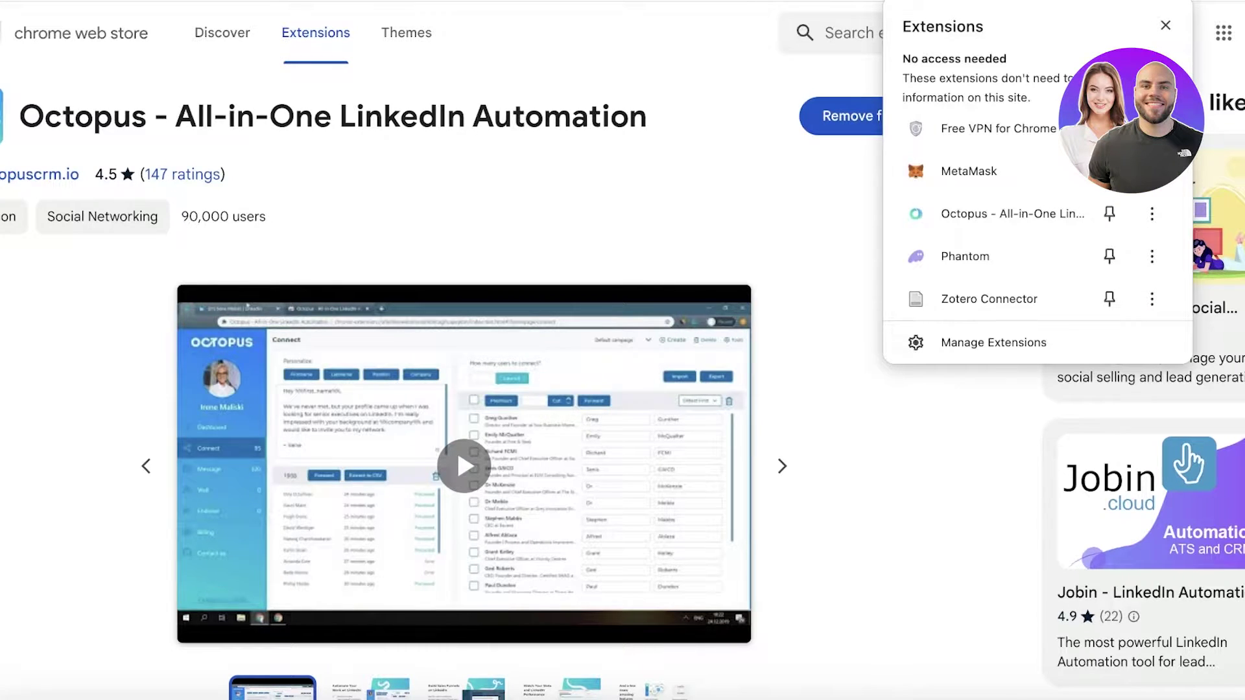
# - Pin the Octopus extension to the toolbar and open LinkedIn from its panel
pyautogui.click(1110, 214)
pyautogui.click(1141, 9)
pyautogui.click(829, 190)
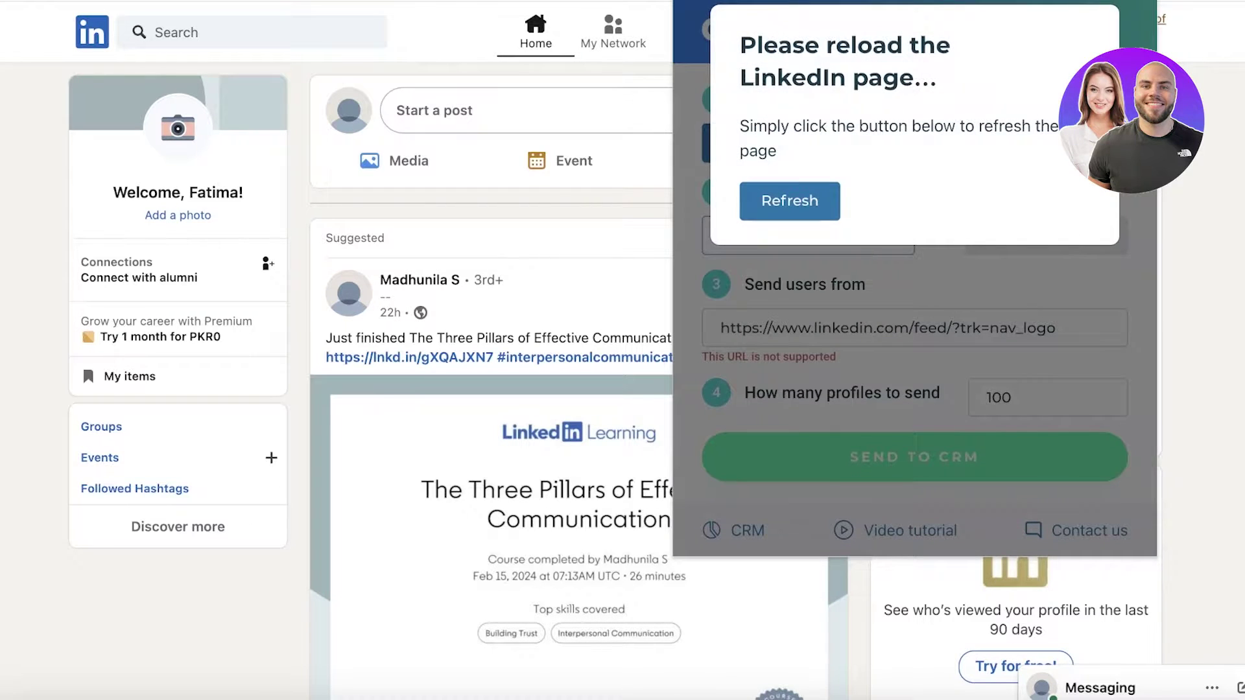
# - Reload LinkedIn for the extension and submit your email address for the Octopus trial
pyautogui.click(818, 200)
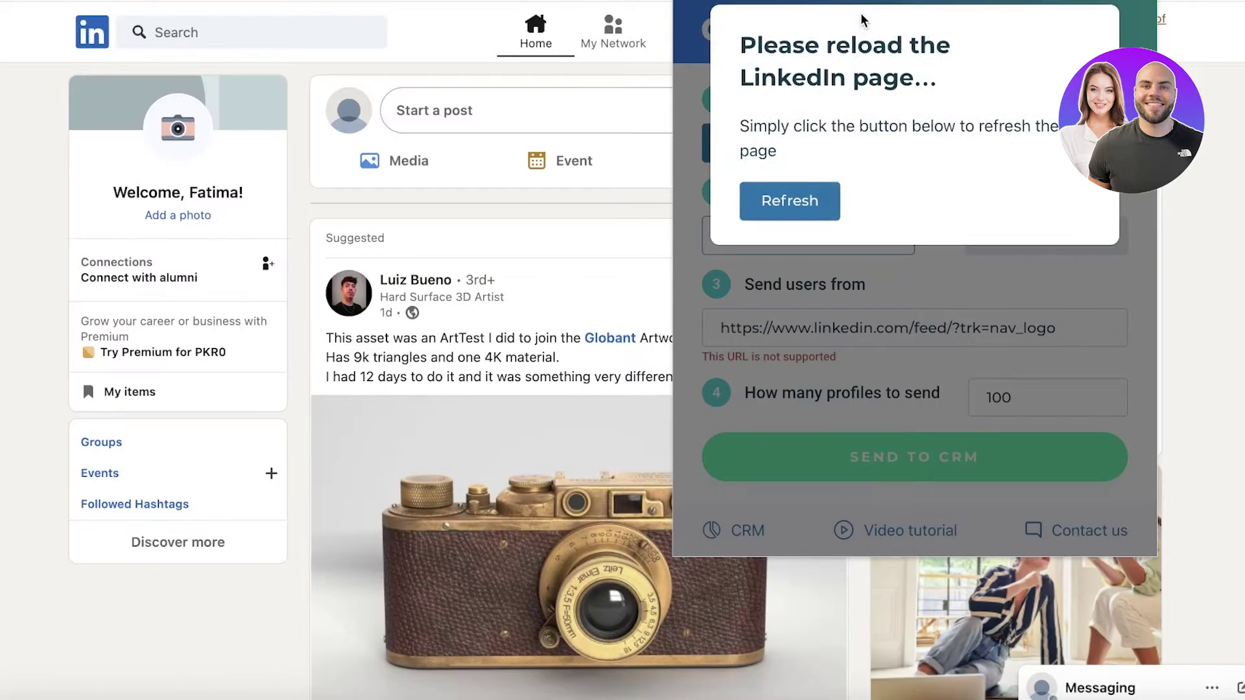
pyautogui.click(792, 196)
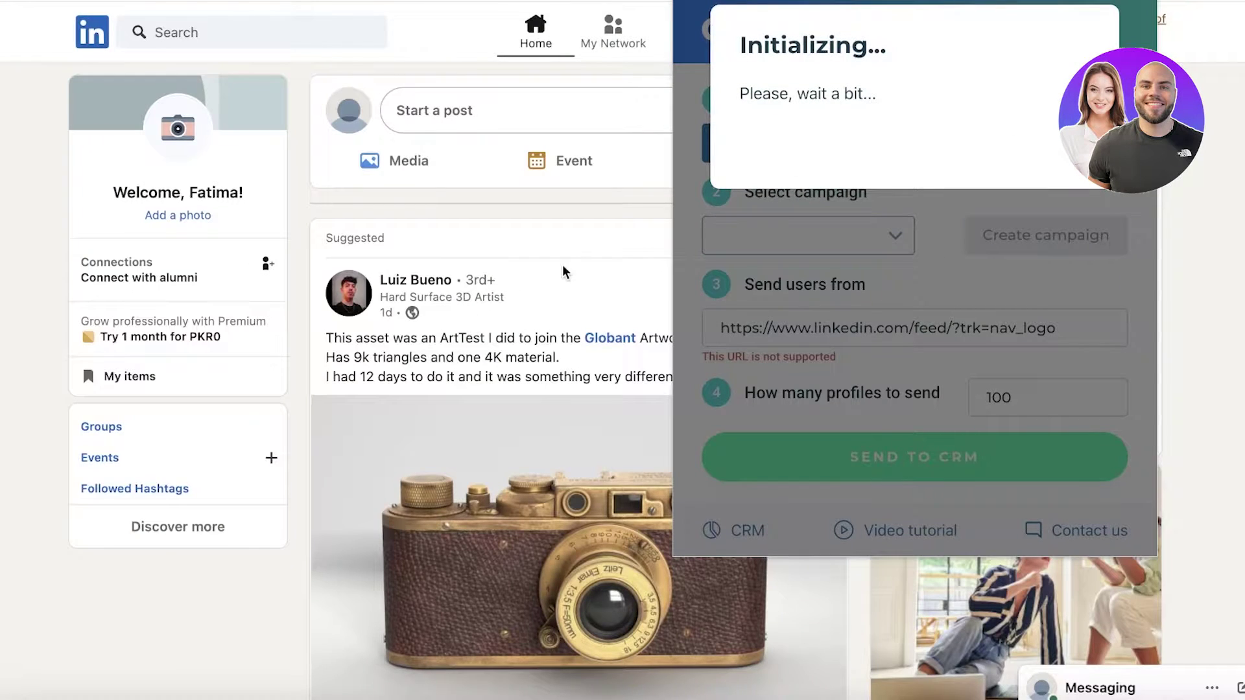
pyautogui.click(886, 115)
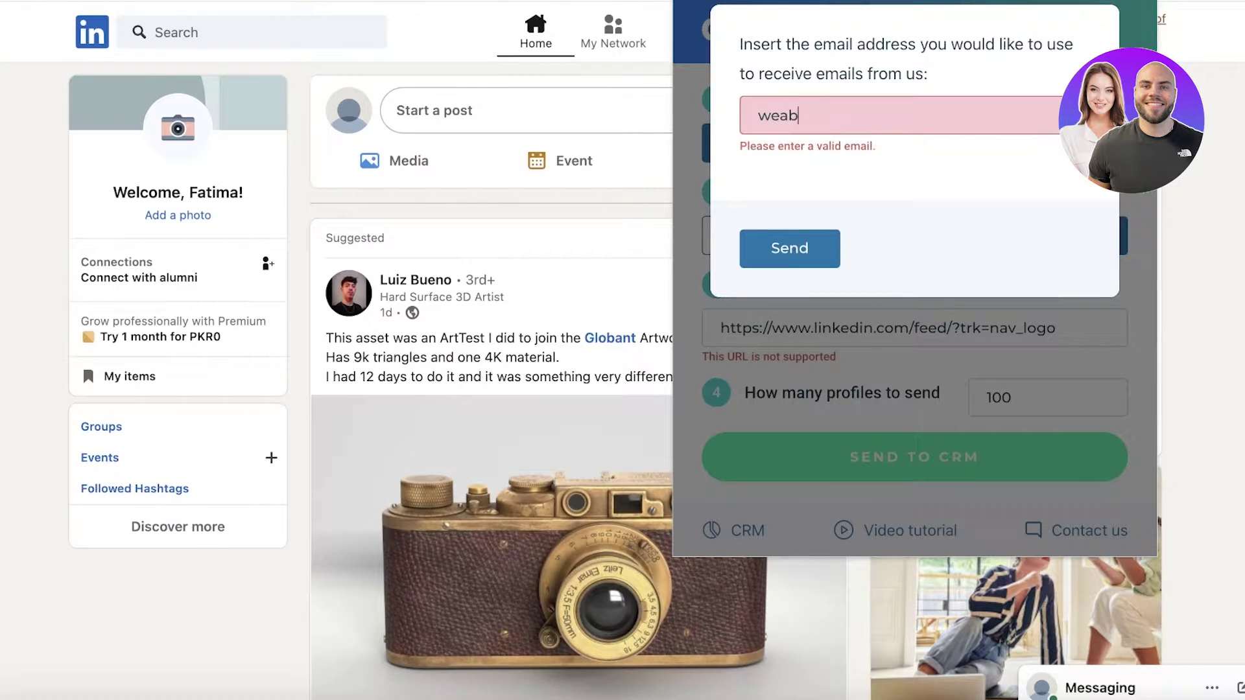
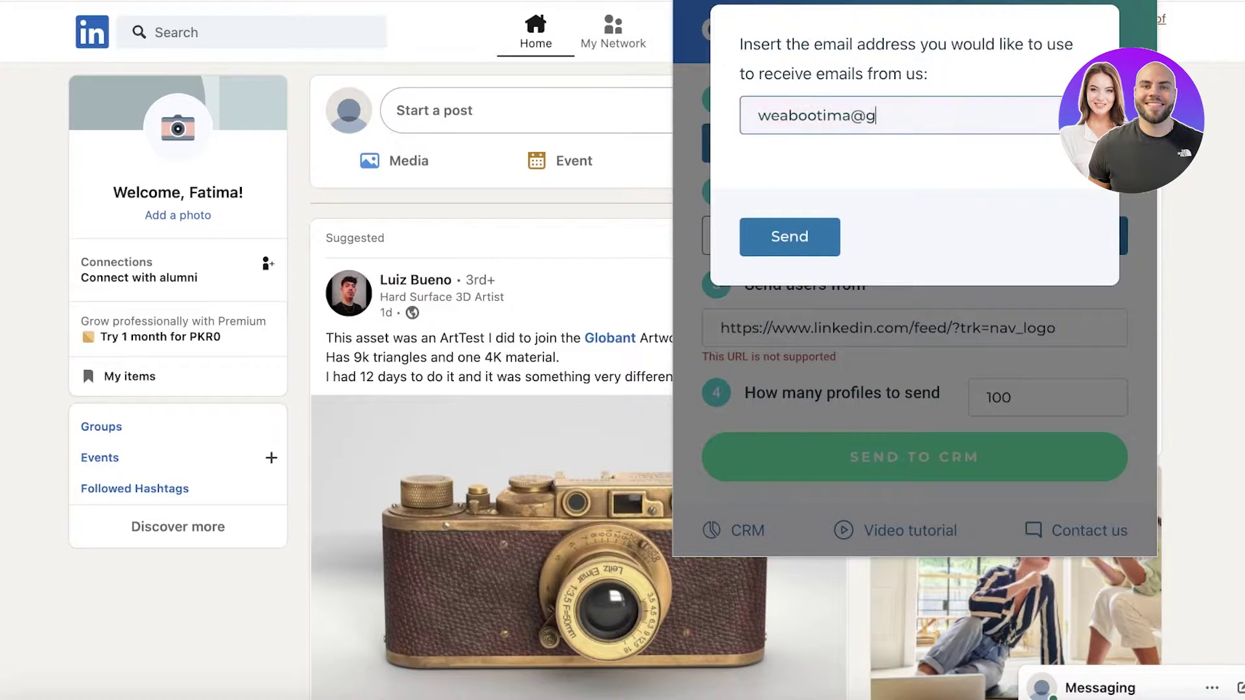
pyautogui.press('Return')
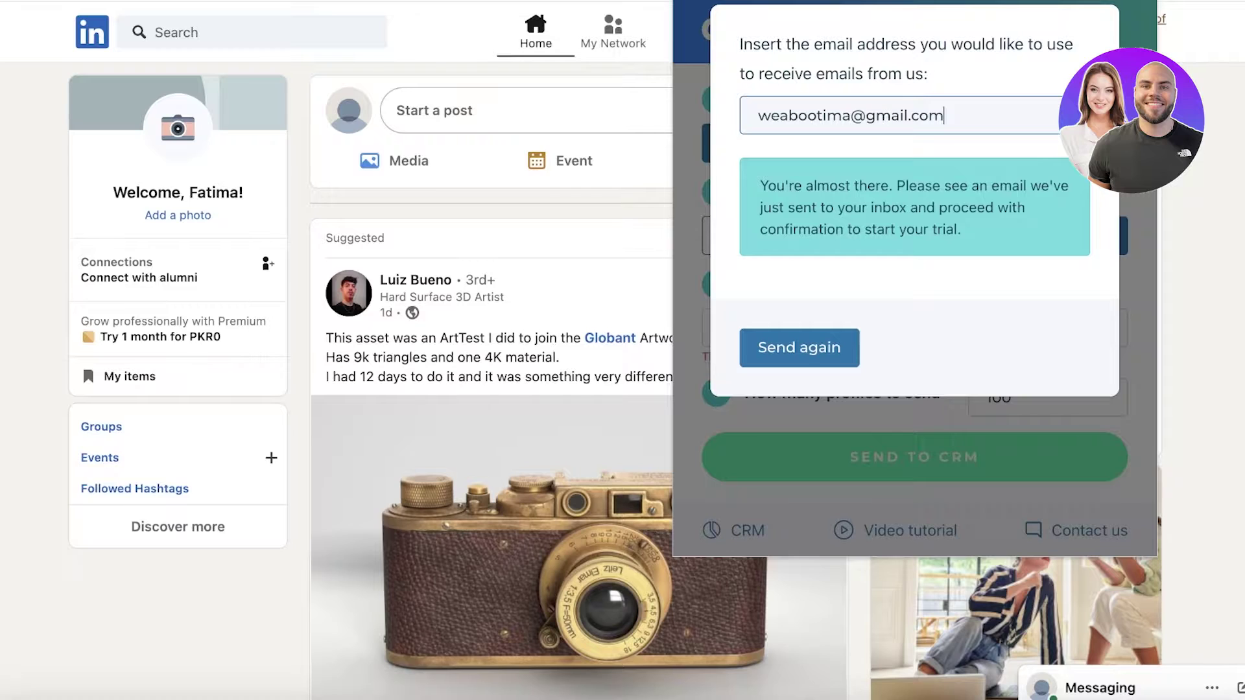
pyautogui.hotkey('ctrl', 't')
# - Check Gmail's Promotions, Social and Spam folders and open the Octopus CRM confirmation email
pyautogui.write('gmail')
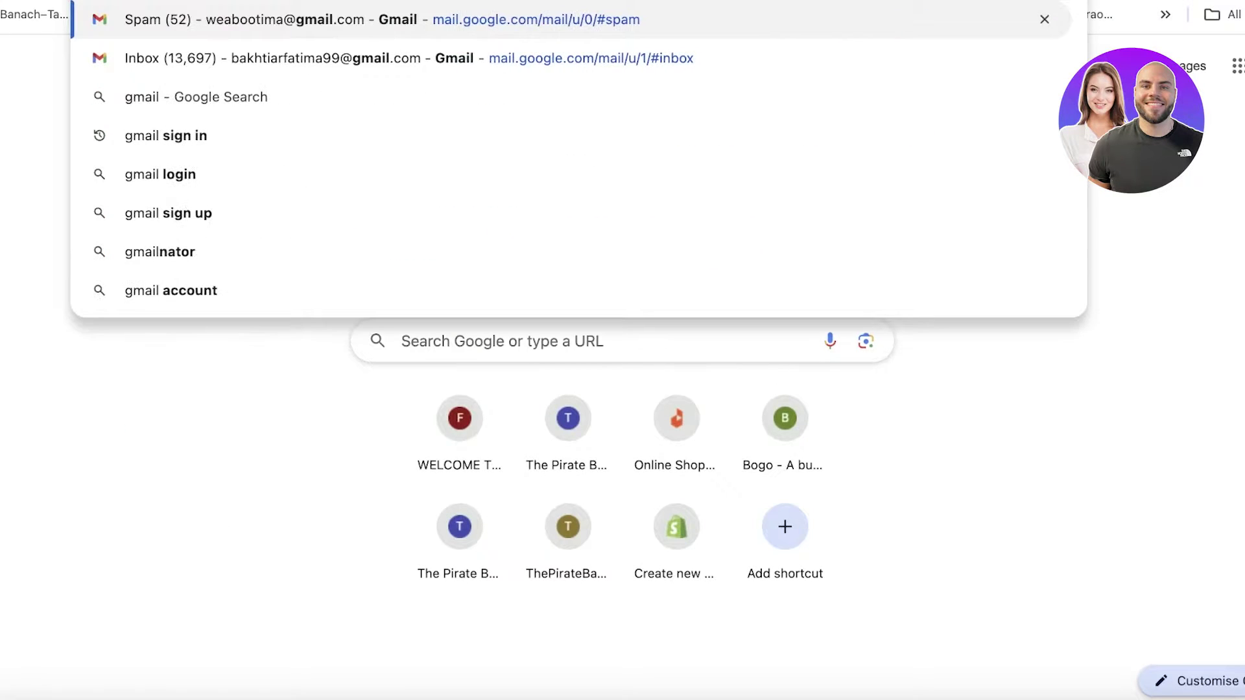
pyautogui.click(986, 19)
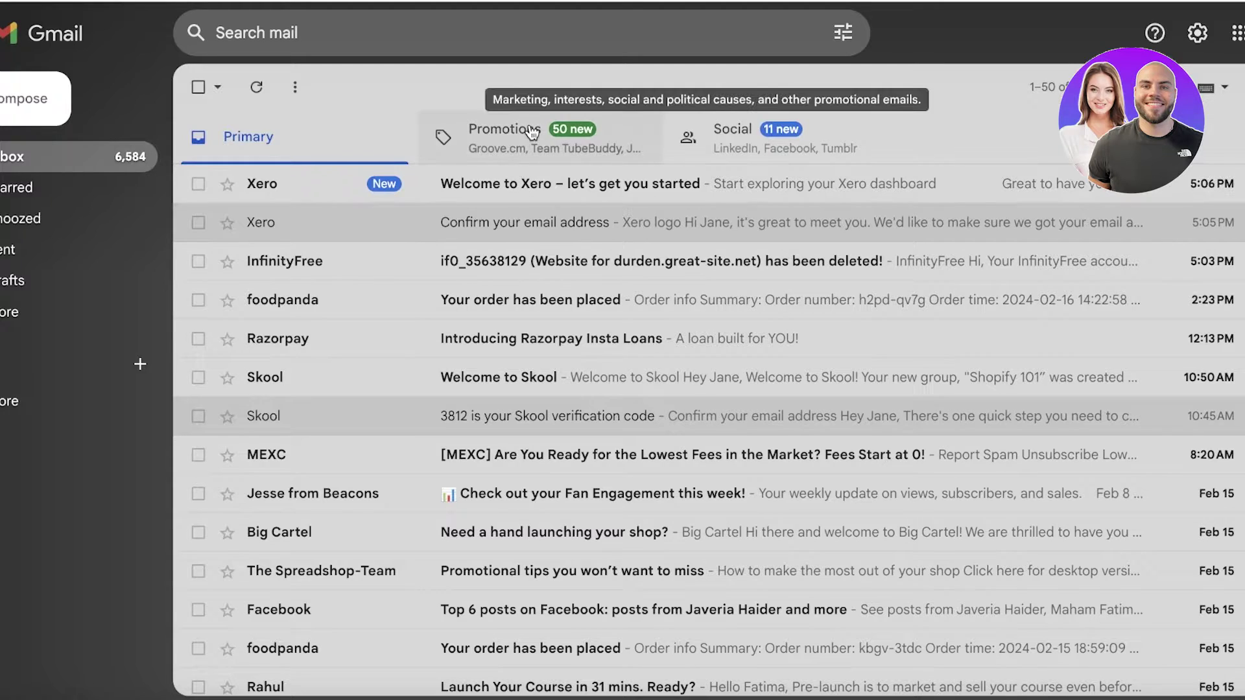
pyautogui.click(532, 133)
pyautogui.click(732, 133)
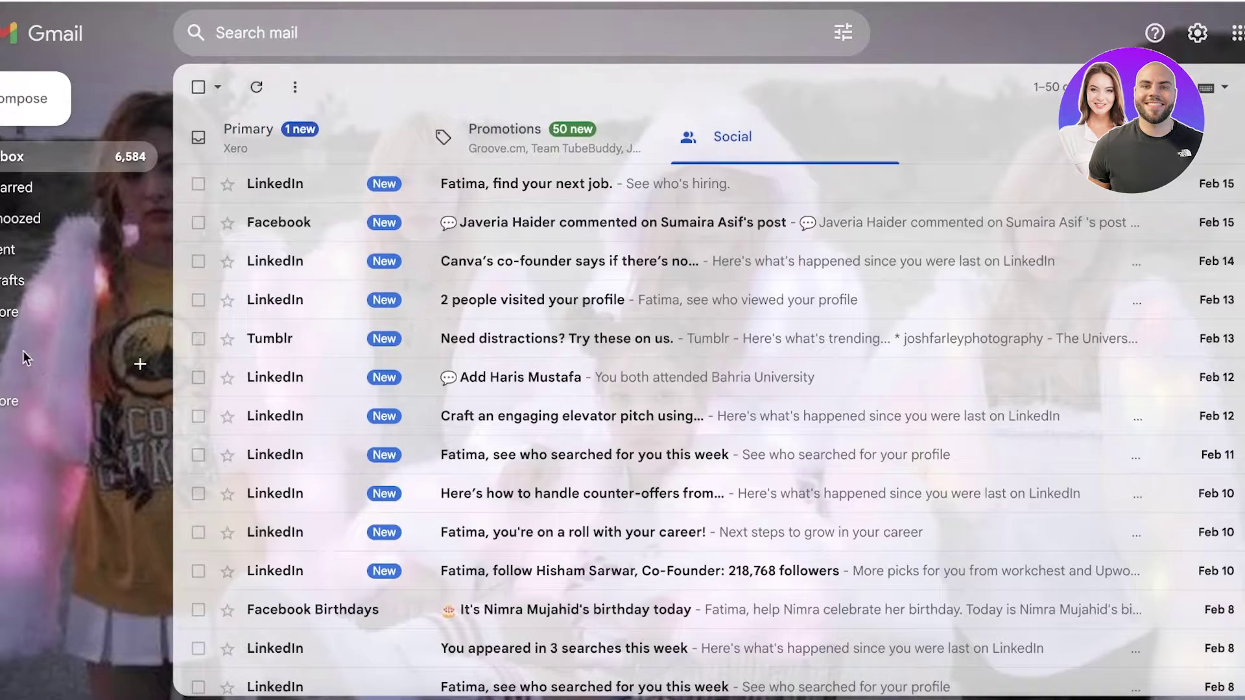
pyautogui.click(20, 312)
pyautogui.click(30, 465)
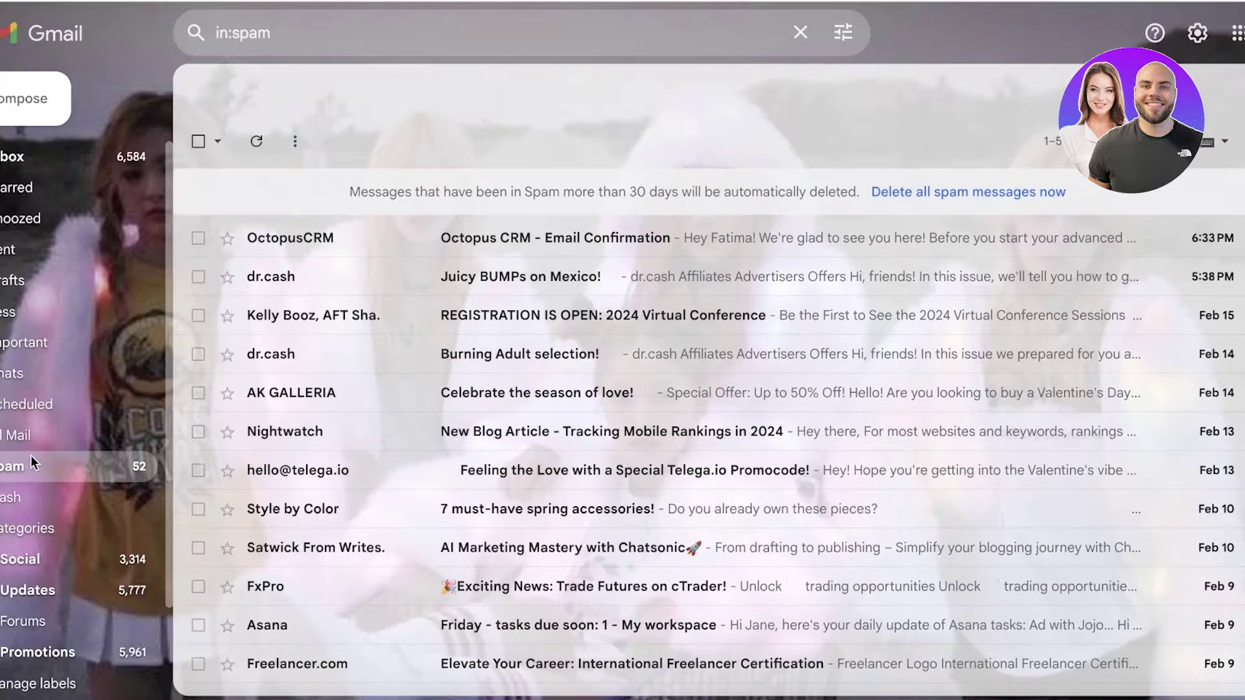
pyautogui.click(295, 238)
pyautogui.scroll(-3, 584, 354)
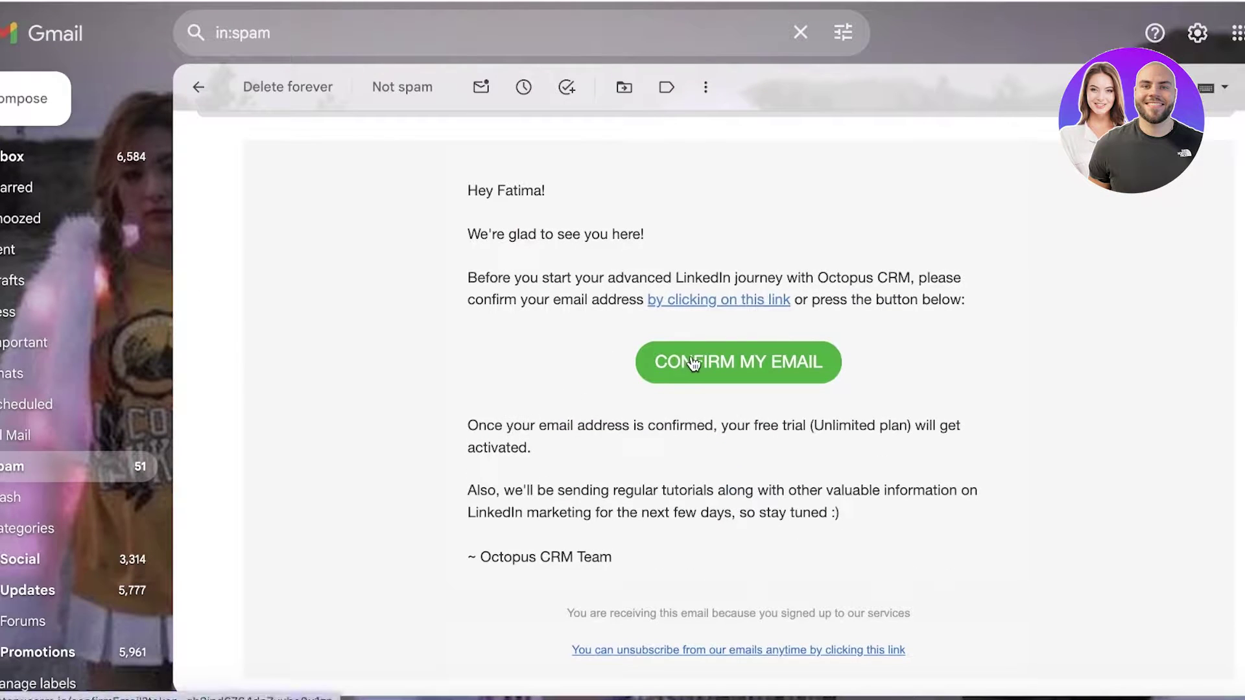
# - Confirm the email to activate the Unlimited Plan trial, then return to the Gmail inbox
pyautogui.click(694, 363)
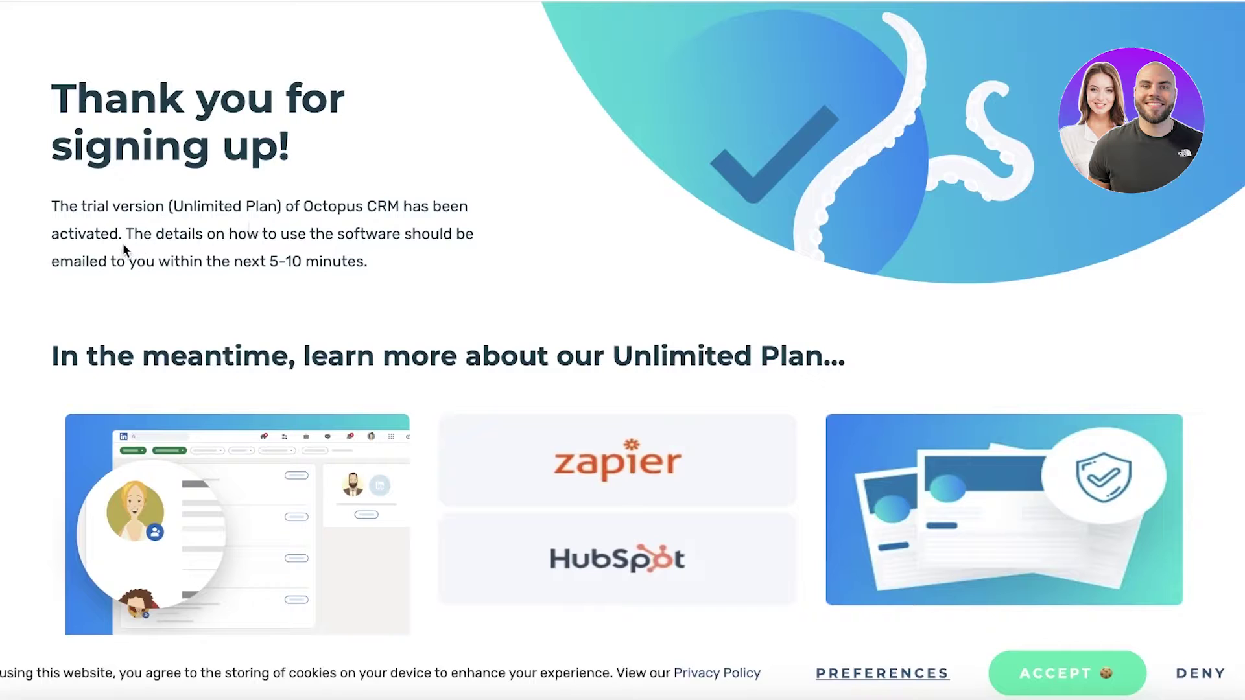
pyautogui.scroll(-3, 258, 260)
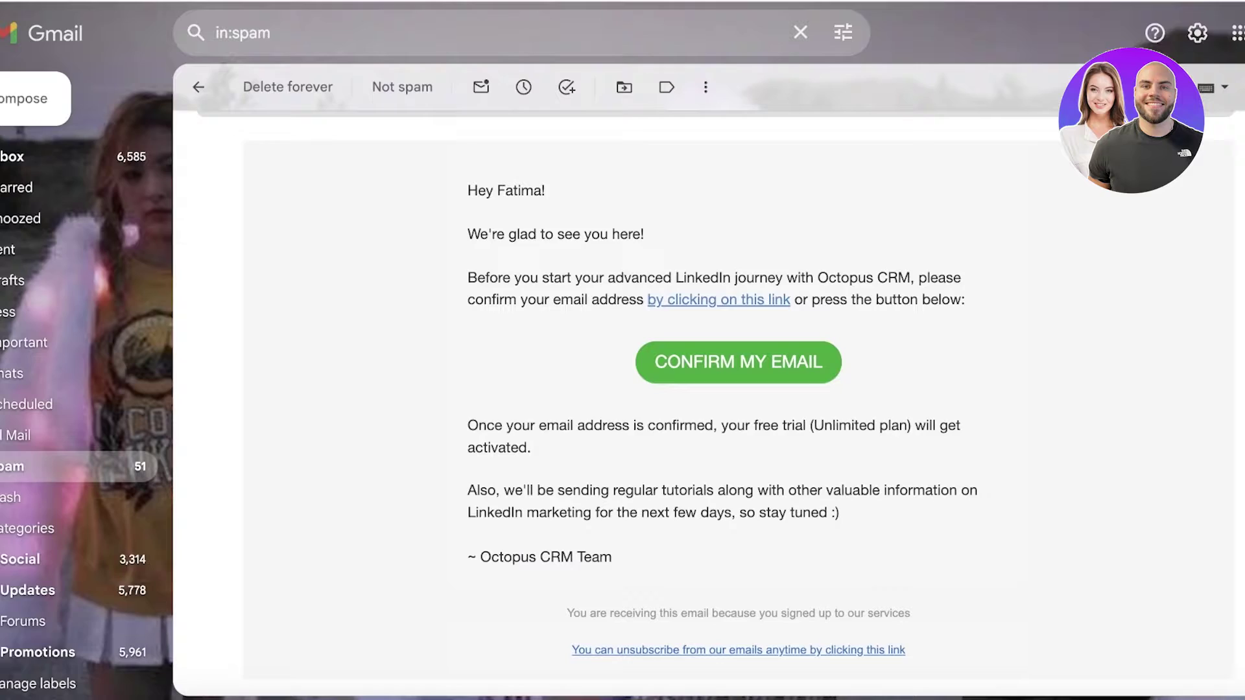
pyautogui.click(32, 162)
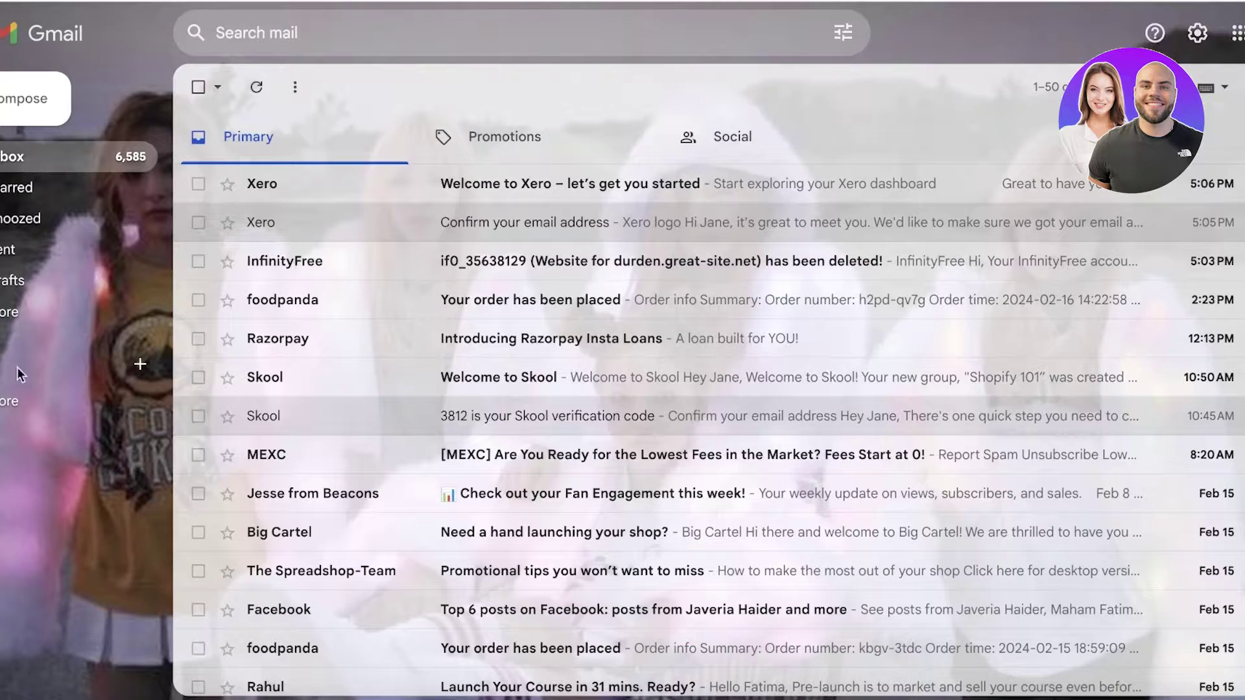
# - Open and read the OctopusCRM 'YAY! Welcome on Board!' email about the 7-day trial
pyautogui.click(19, 312)
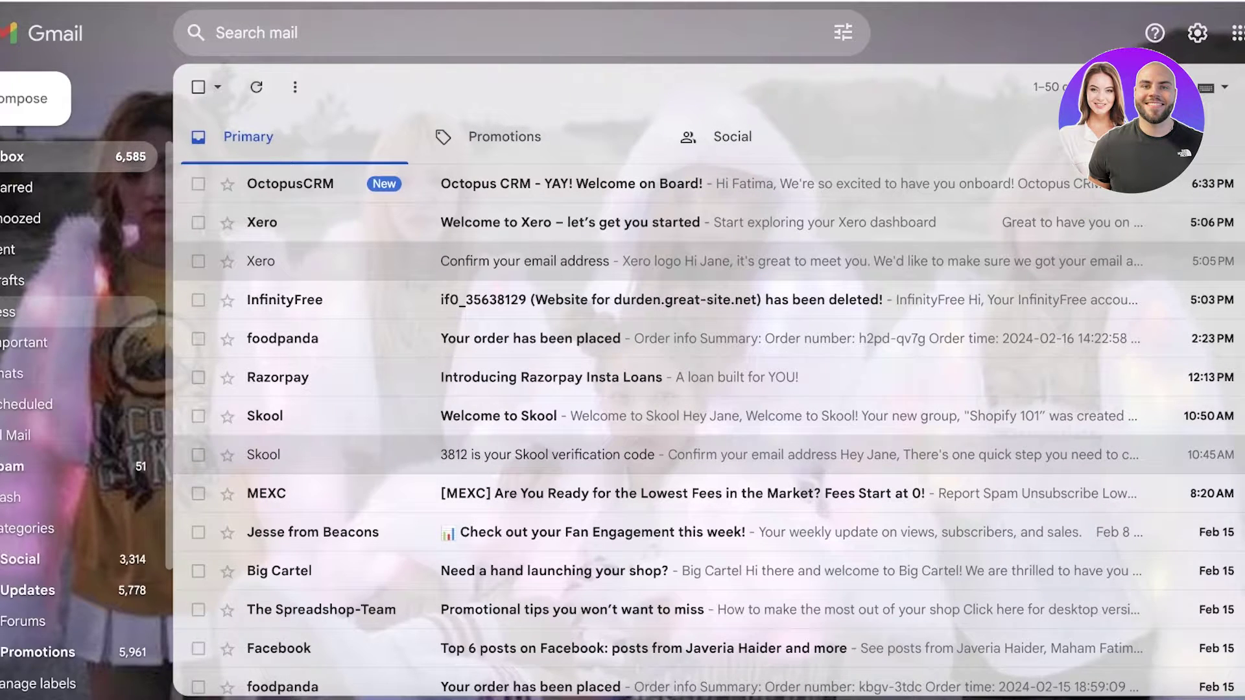
pyautogui.click(405, 184)
pyautogui.scroll(-7, 617, 301)
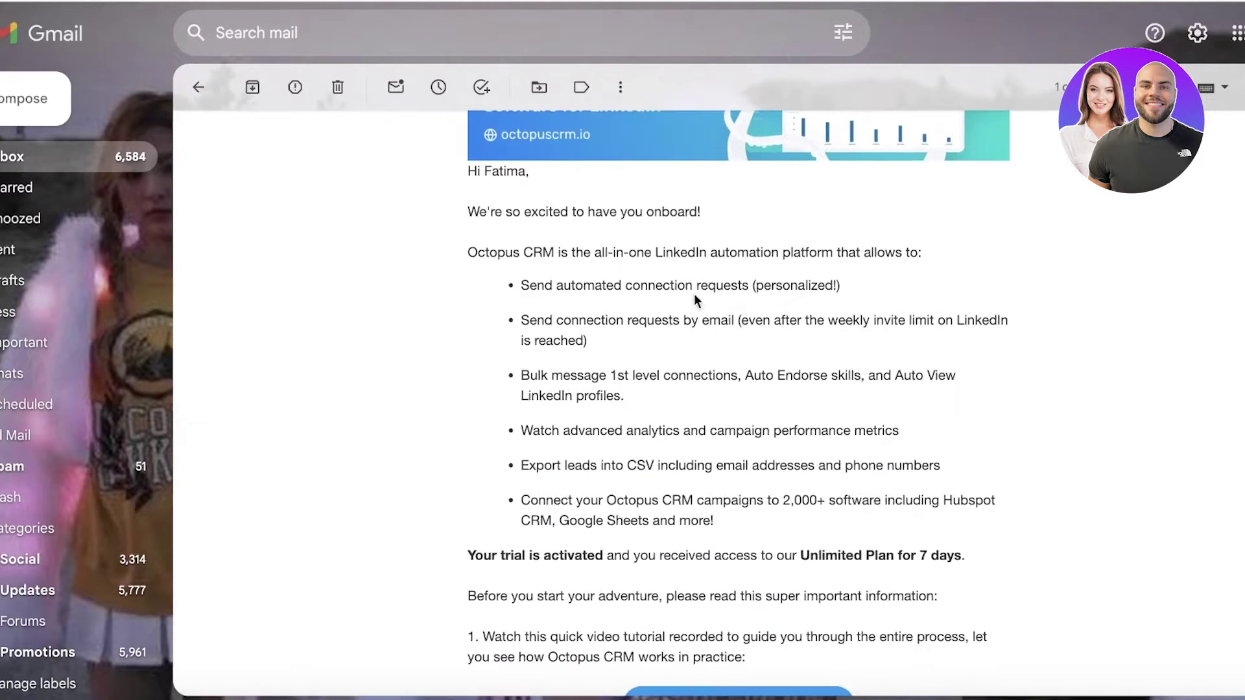
pyautogui.scroll(6, 822, 322)
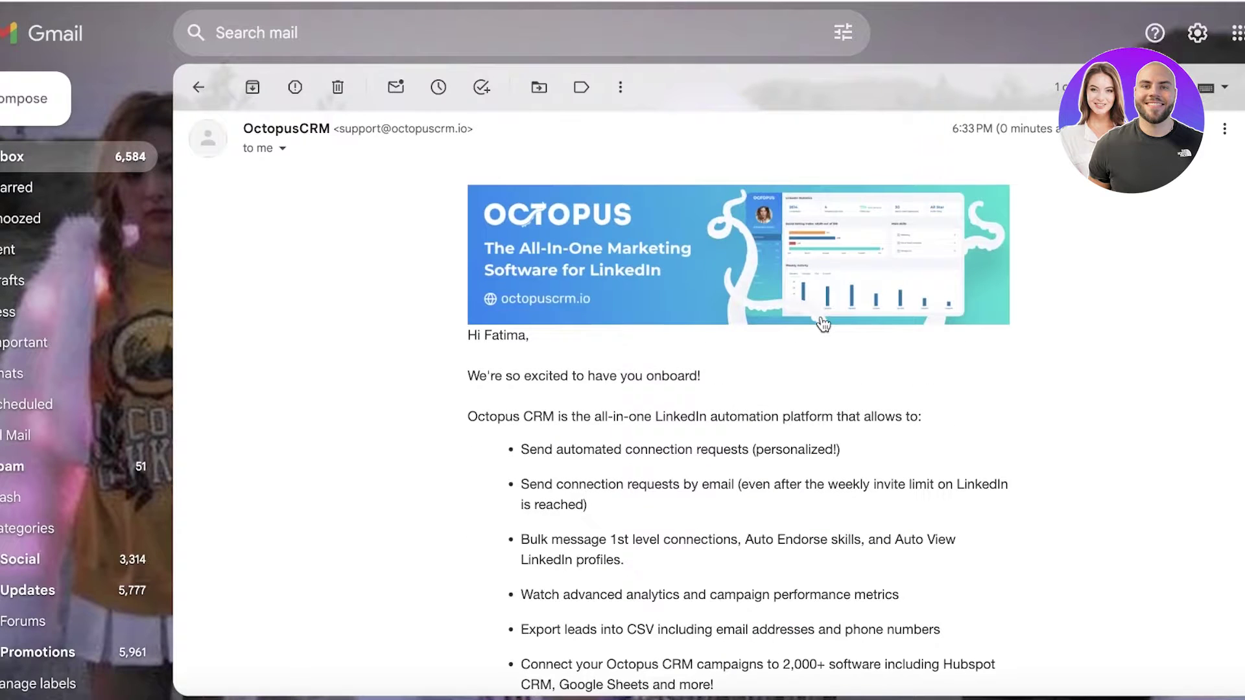
pyautogui.scroll(-4, 821, 318)
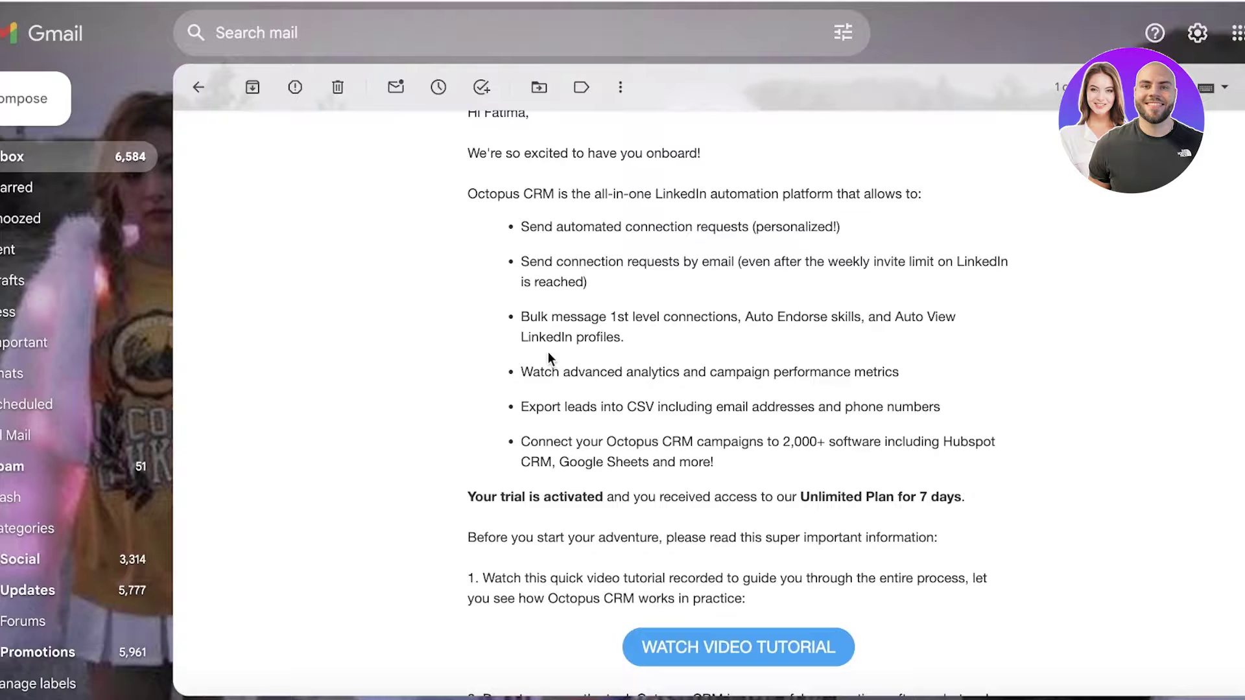
pyautogui.scroll(-1, 707, 411)
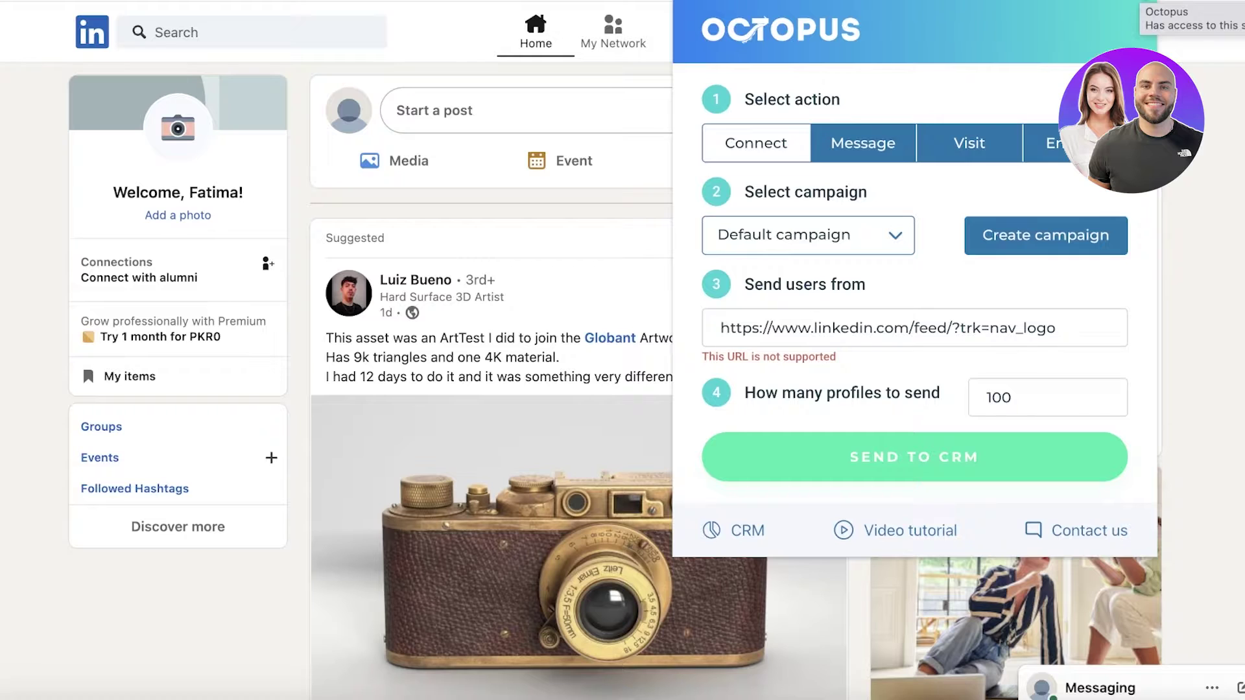
# - Rerun the recent 'psychology in Jobs' search and reopen the Octopus panel over the results
pyautogui.click(165, 40)
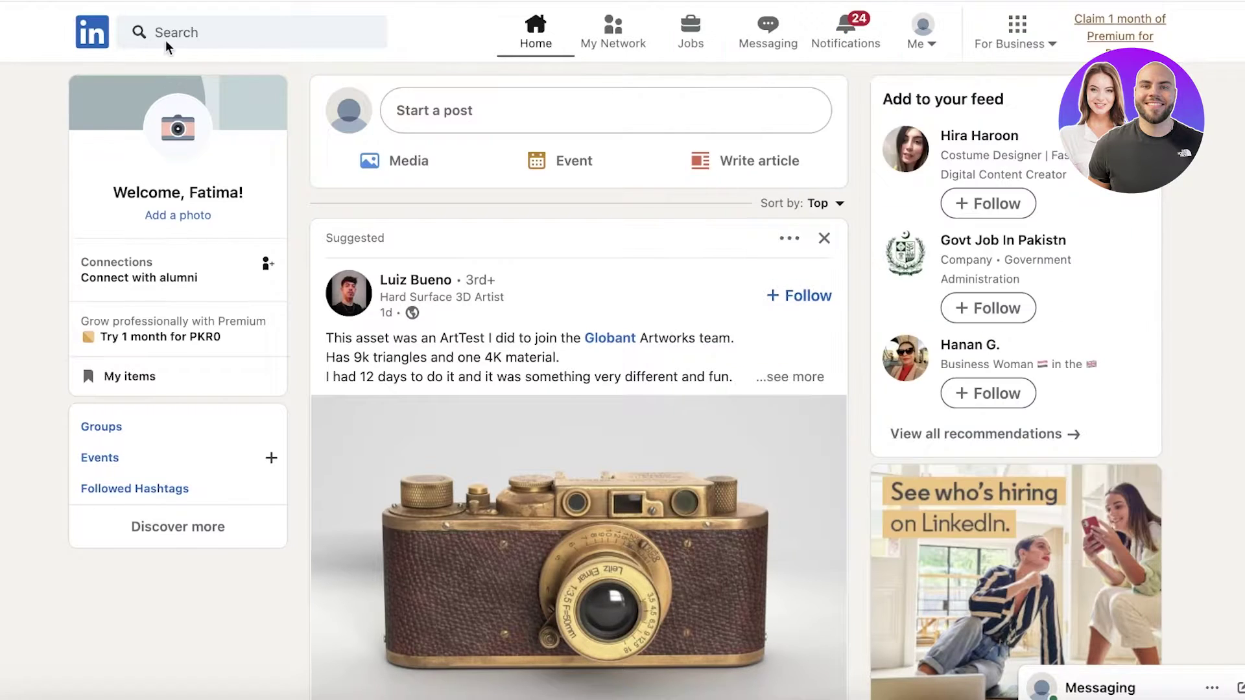
pyautogui.click(193, 29)
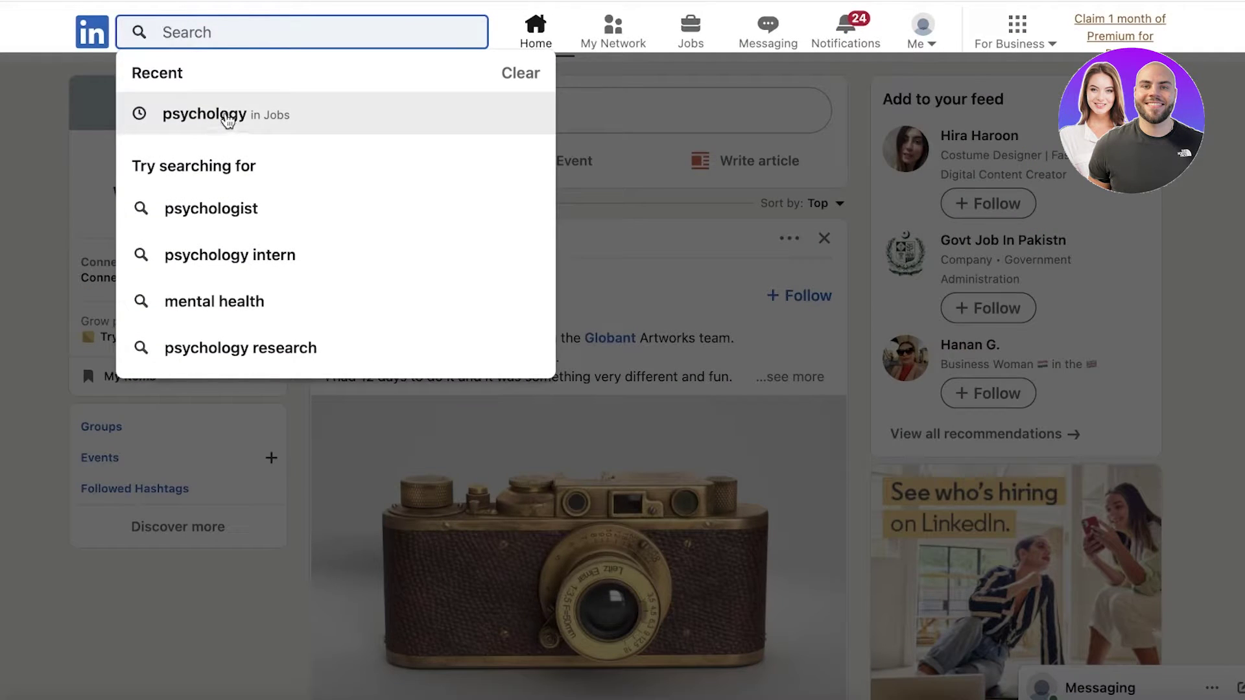
pyautogui.click(225, 117)
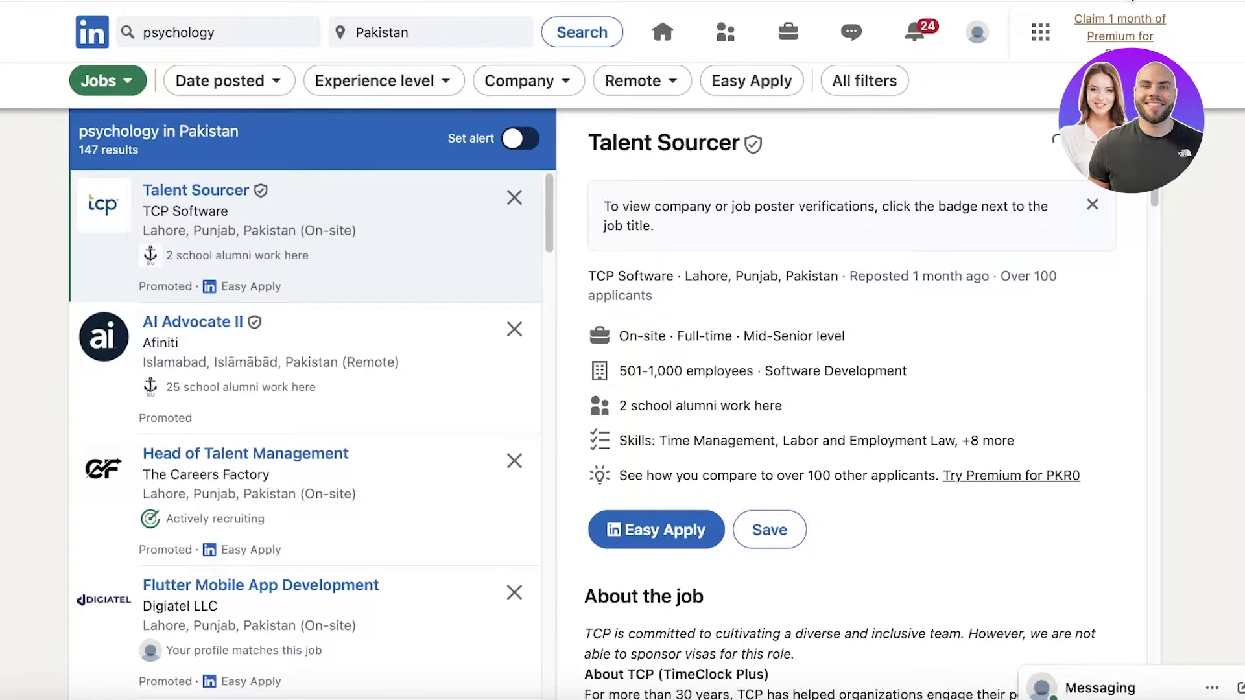
pyautogui.click(1142, 1)
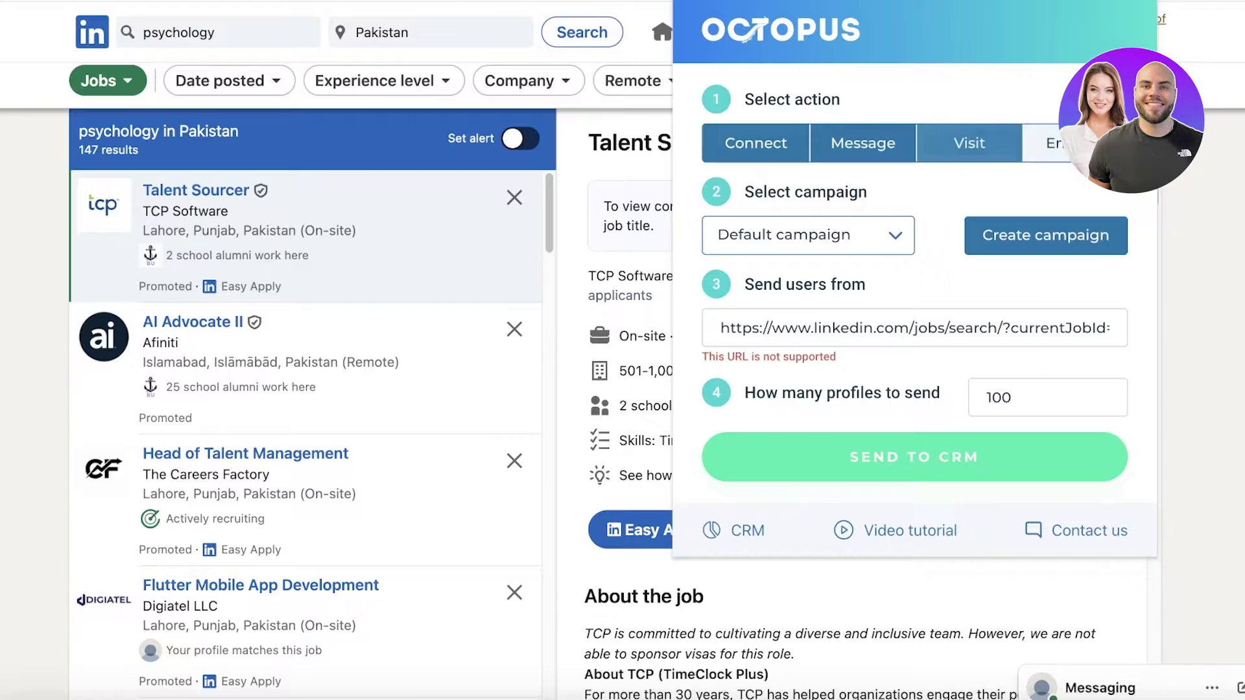
# - Create a campaign named Internships and select it as the active campaign
pyautogui.click(767, 223)
pyautogui.click(798, 236)
pyautogui.click(1037, 235)
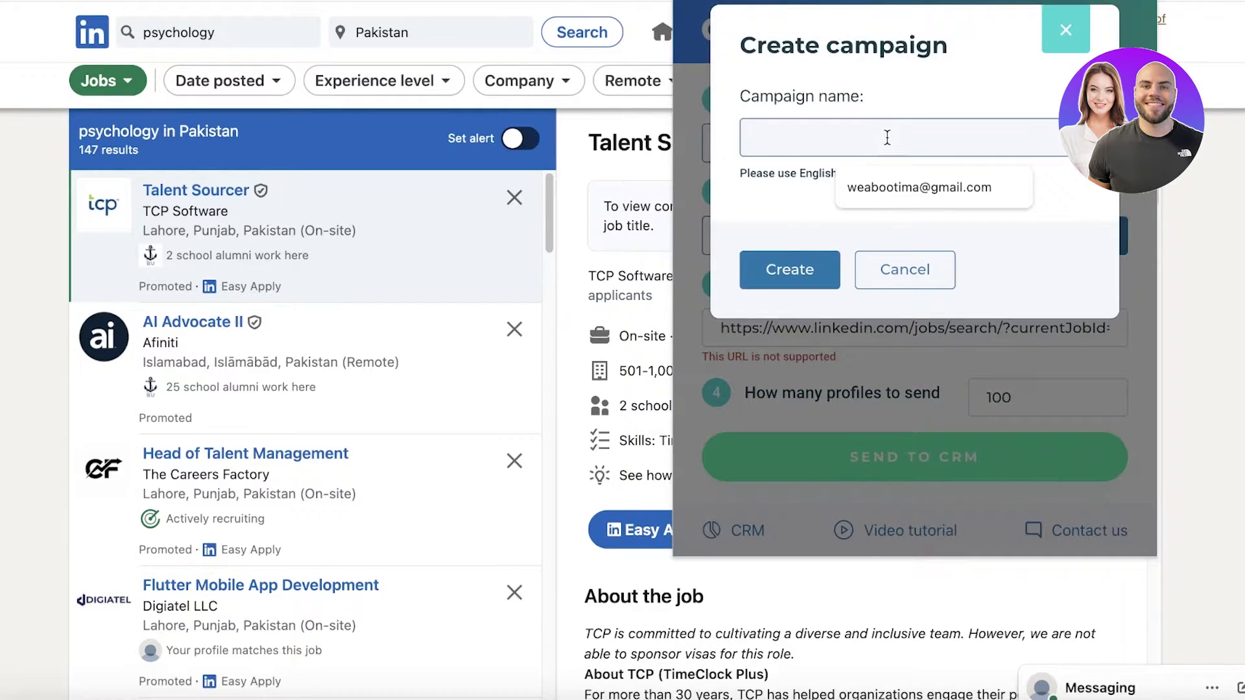
pyautogui.write('A')
pyautogui.write('Internship')
pyautogui.press('Return')
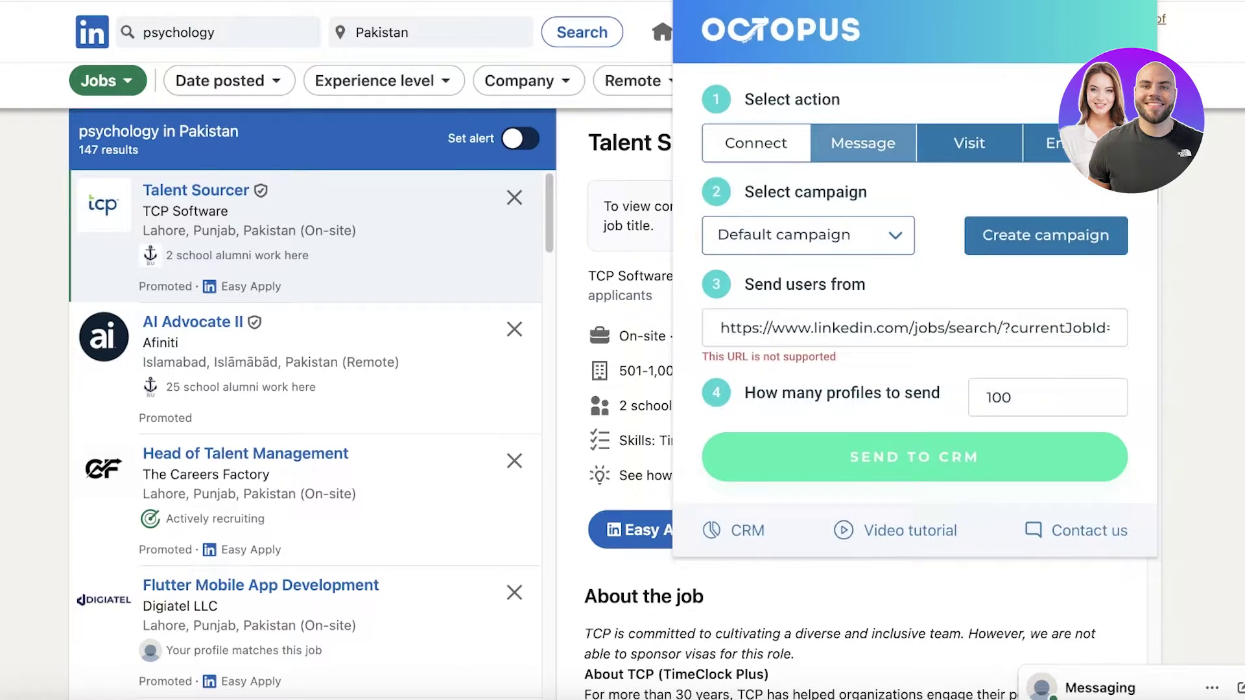
pyautogui.click(807, 235)
pyautogui.click(762, 236)
# - Clear the unsupported LinkedIn URL from the source field
pyautogui.click(934, 331)
pyautogui.hotkey('ctrl', 'a')
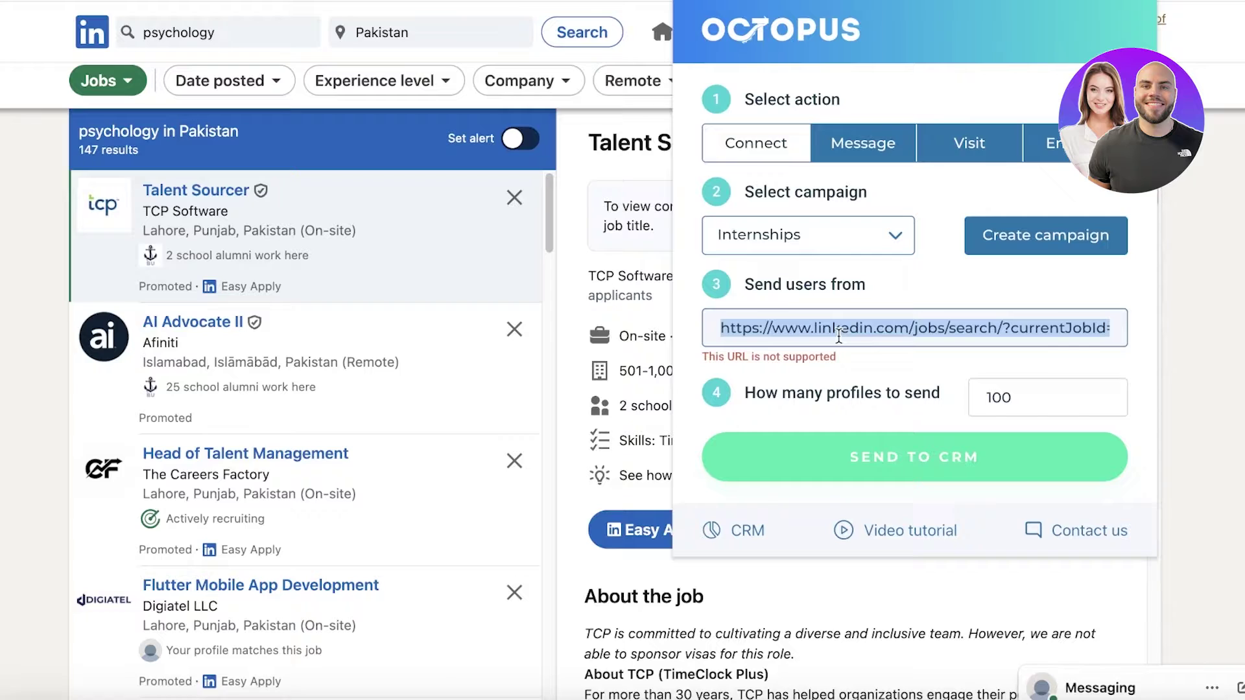
pyautogui.press('BackSpace')
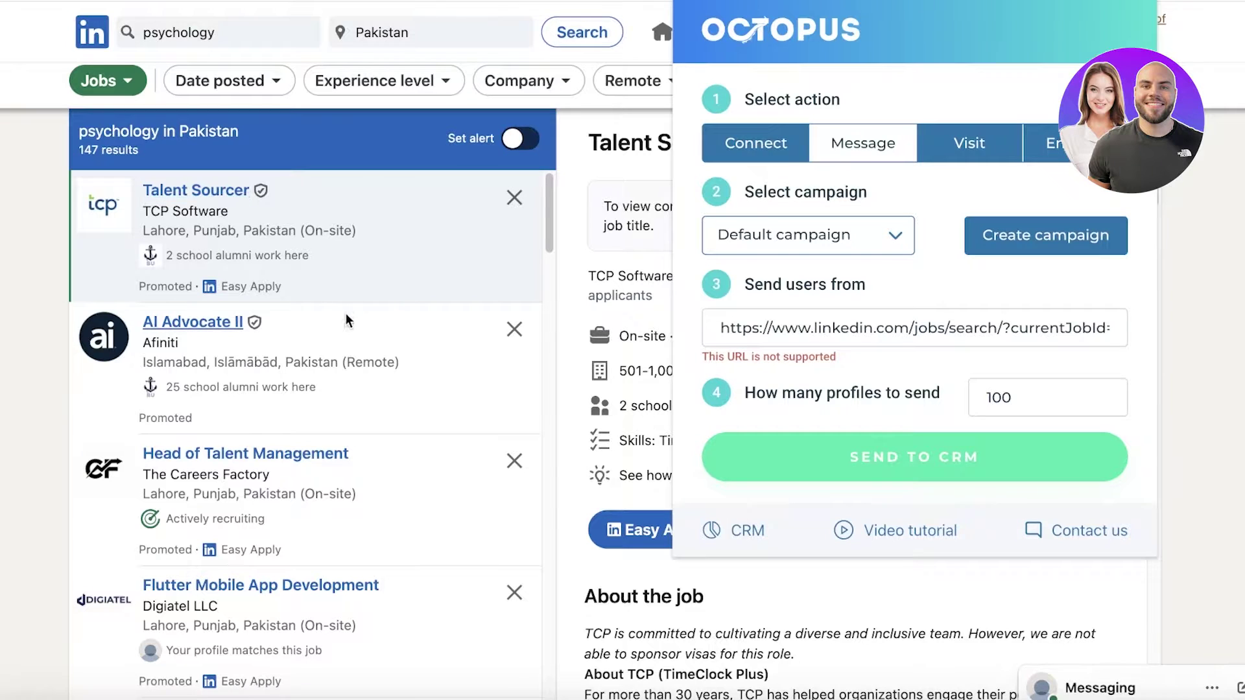
# - Rerun the recent psychology search and switch the result type from Jobs to People
pyautogui.click(228, 324)
pyautogui.click(229, 322)
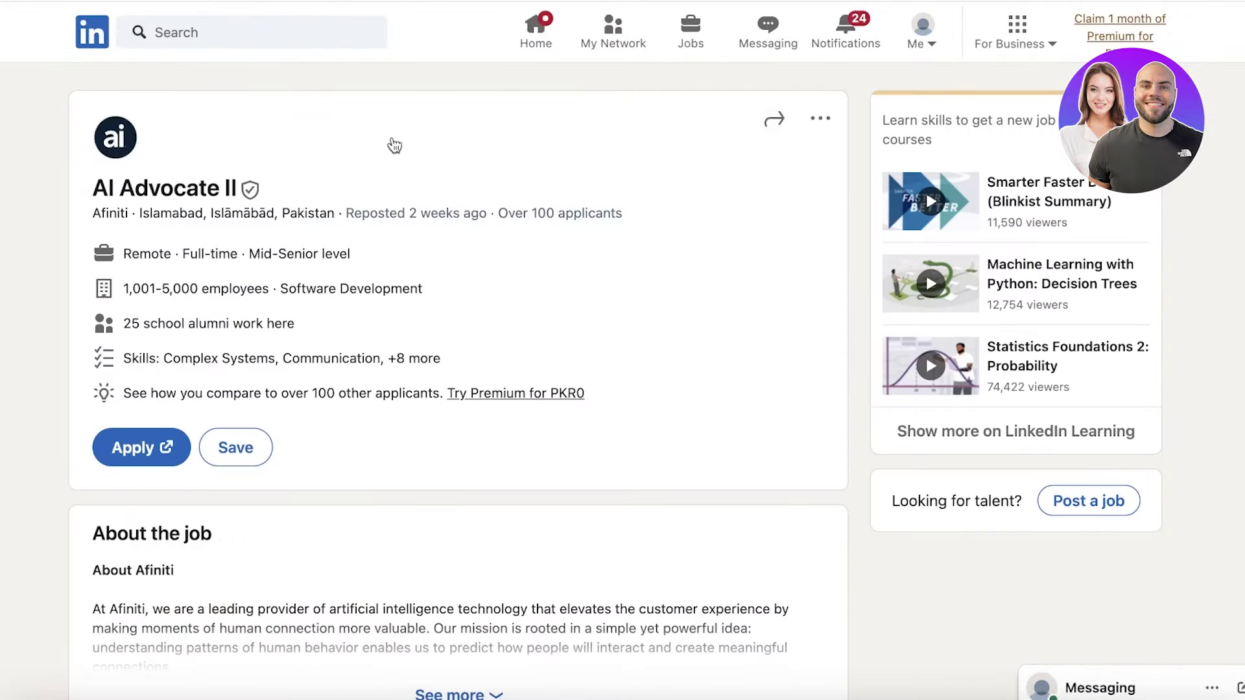
pyautogui.click(169, 33)
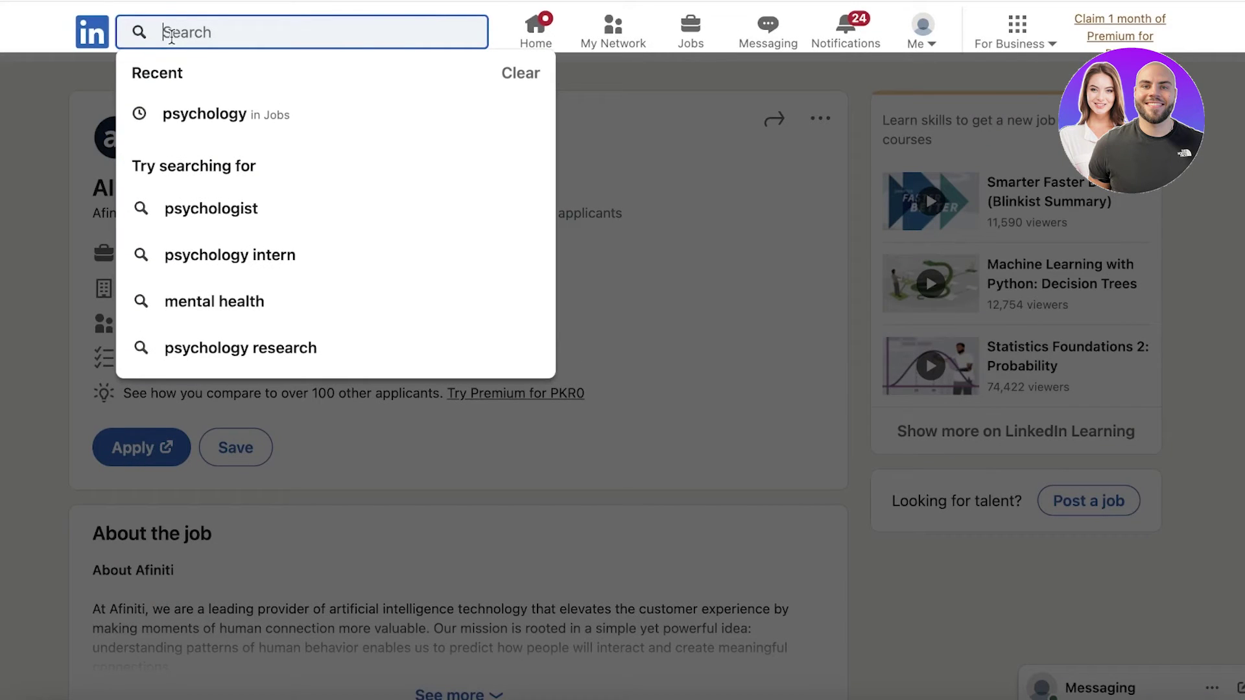
pyautogui.click(245, 115)
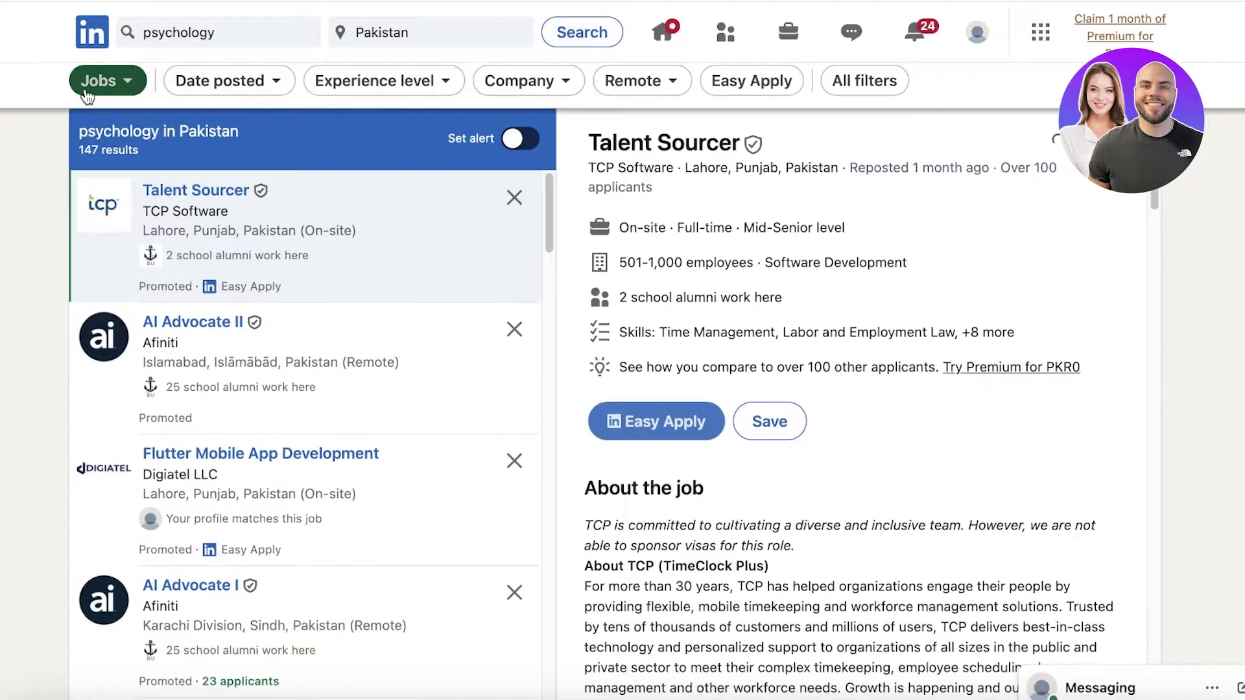
pyautogui.click(107, 81)
pyautogui.click(107, 157)
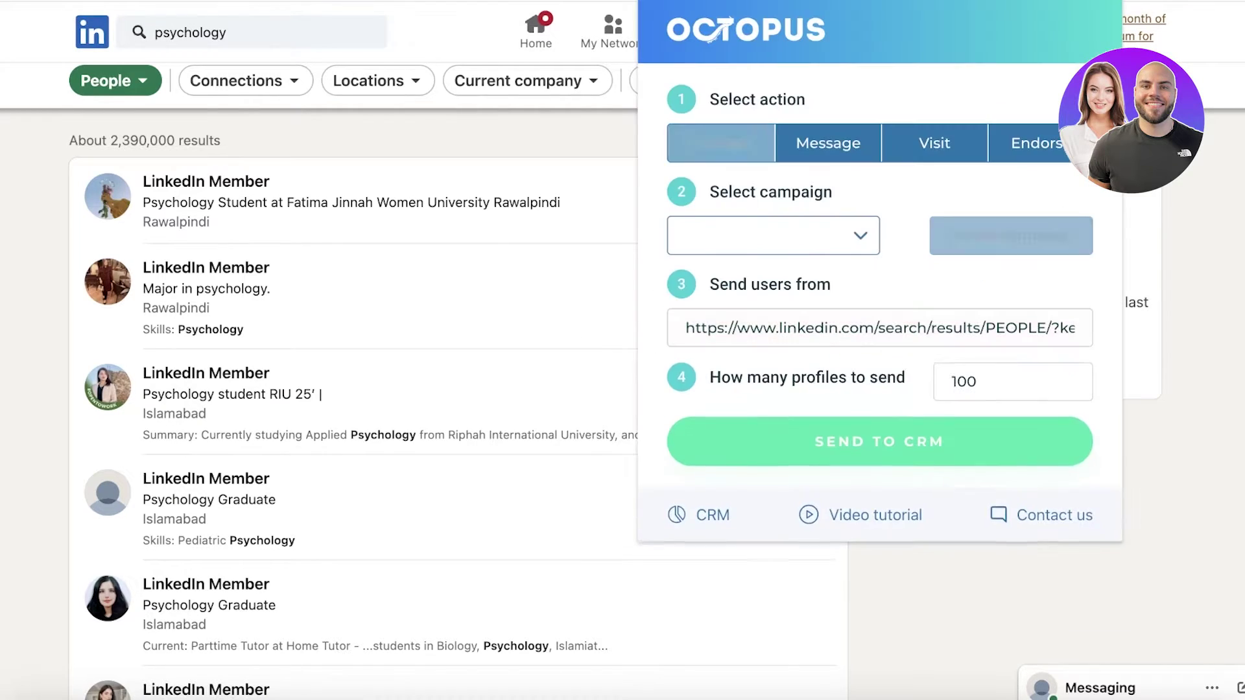
pyautogui.click(819, 231)
pyautogui.click(796, 238)
pyautogui.click(997, 383)
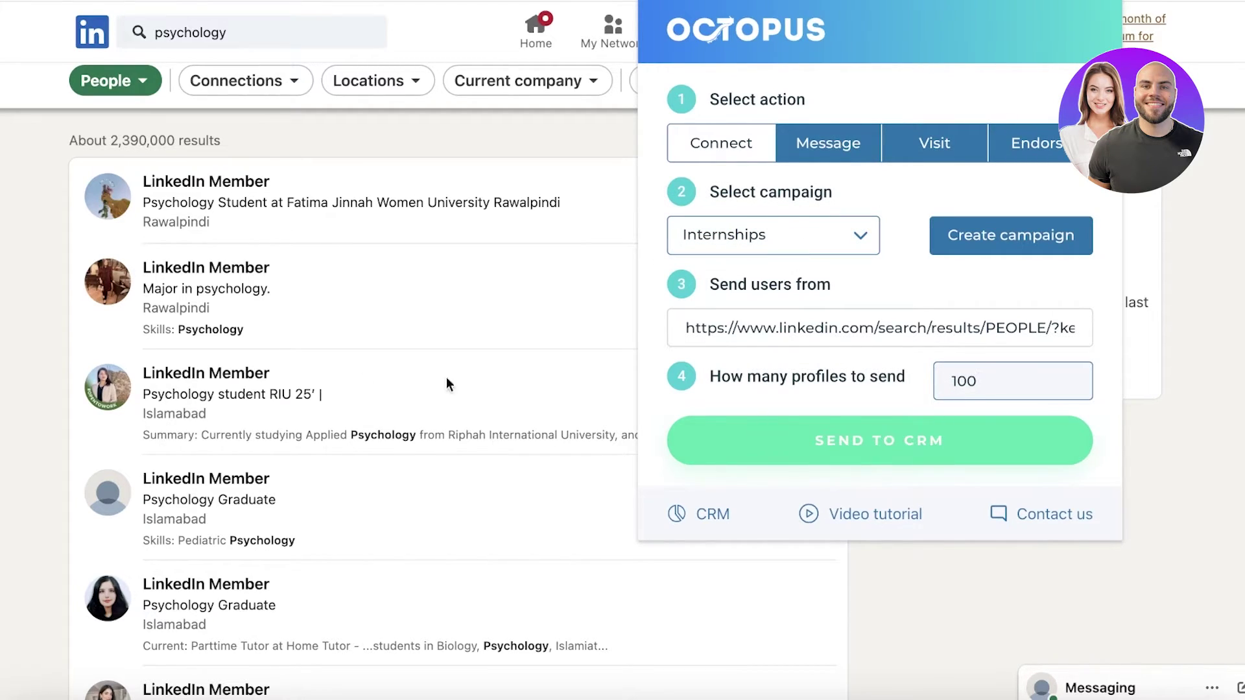
pyautogui.click(314, 93)
pyautogui.click(285, 83)
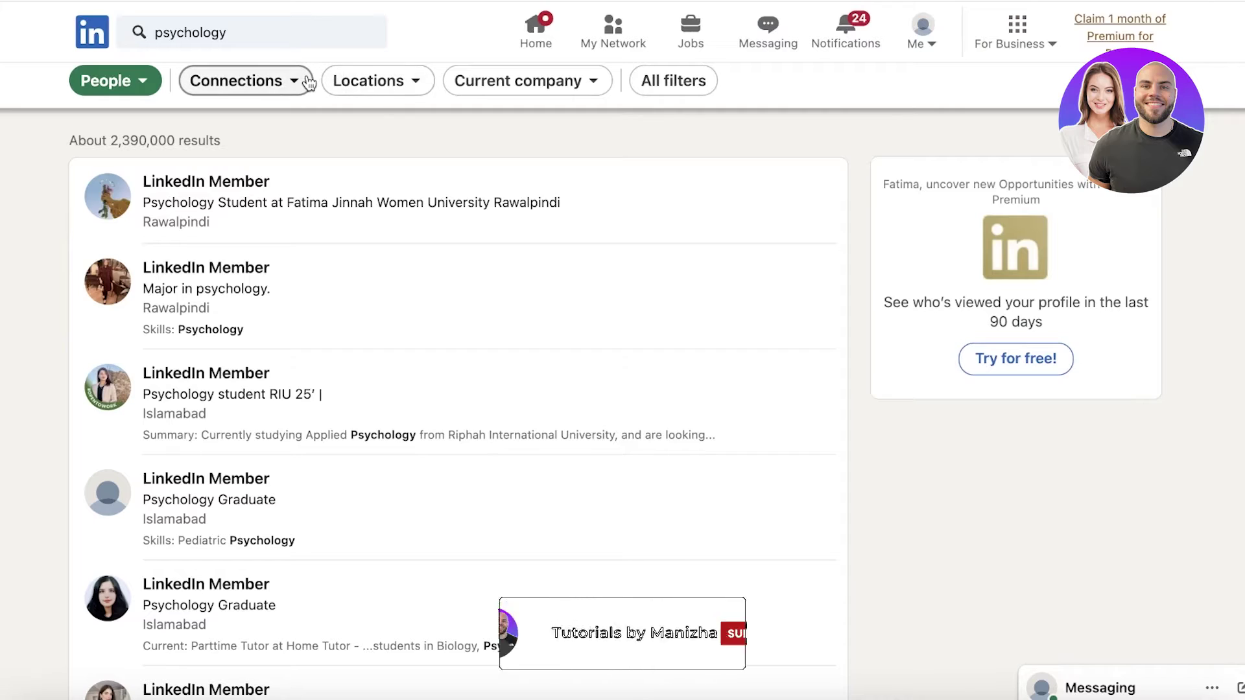
pyautogui.click(121, 177)
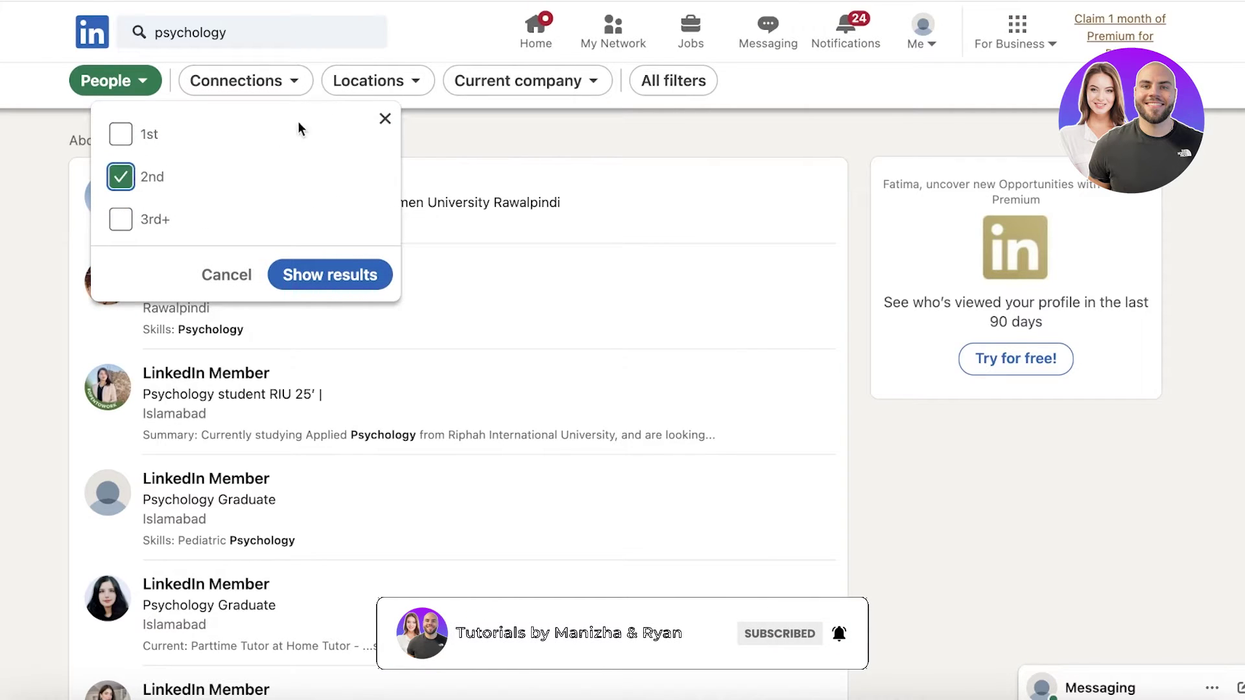
pyautogui.click(361, 288)
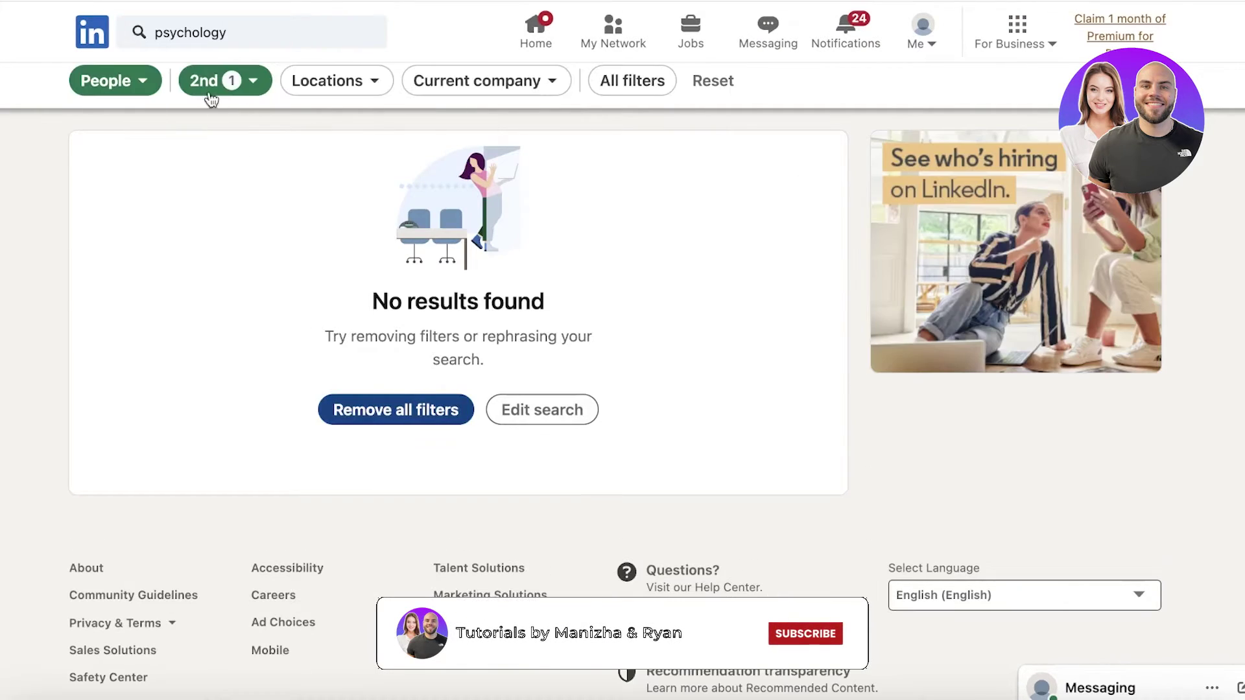
pyautogui.click(216, 81)
pyautogui.click(100, 177)
pyautogui.click(308, 273)
pyautogui.click(415, 80)
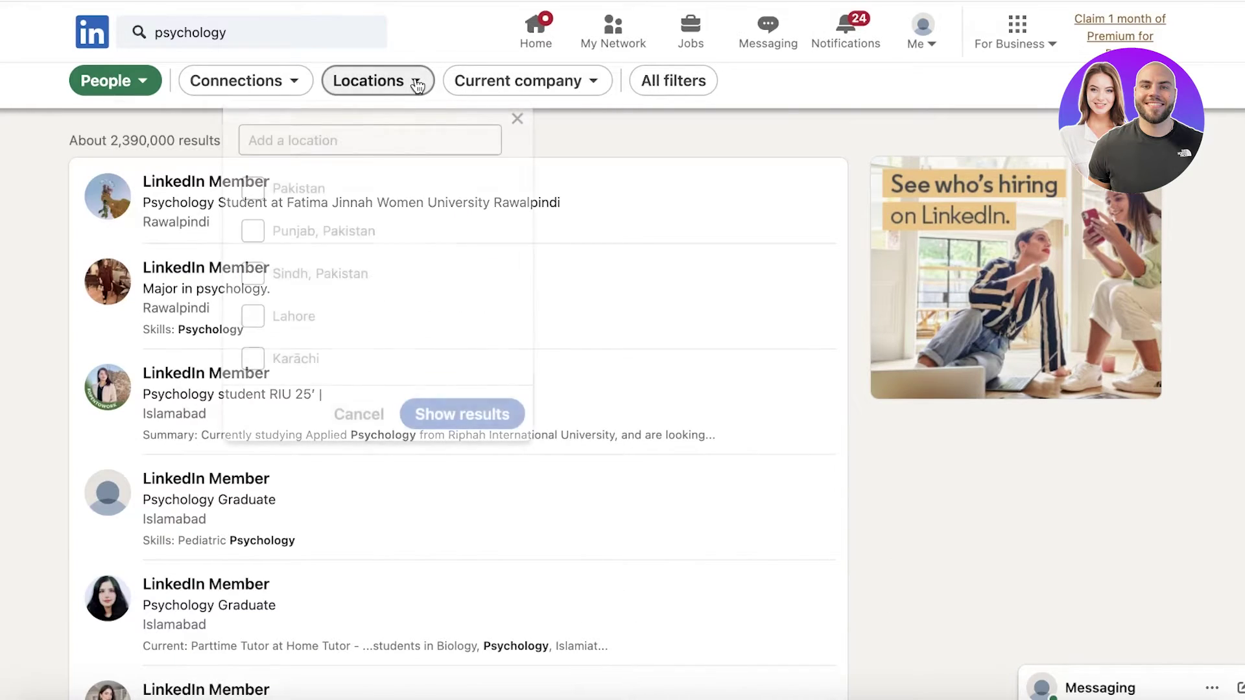
pyautogui.click(316, 188)
pyautogui.click(288, 188)
pyautogui.click(478, 83)
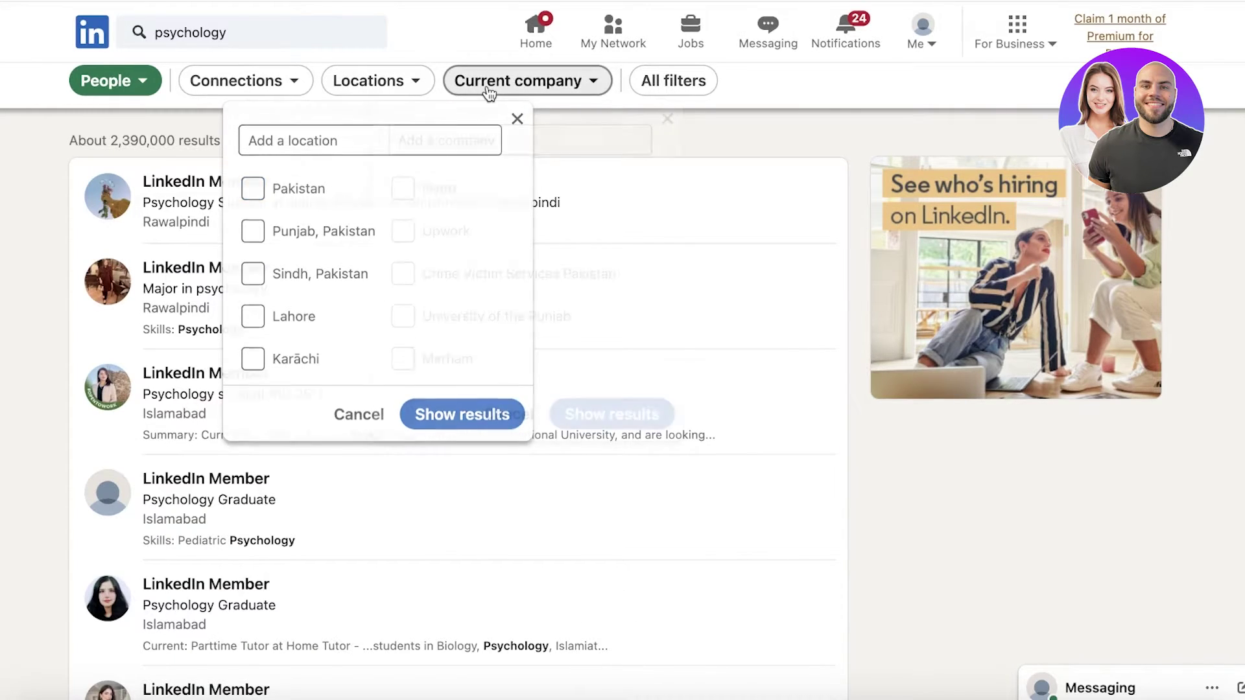
pyautogui.click(674, 80)
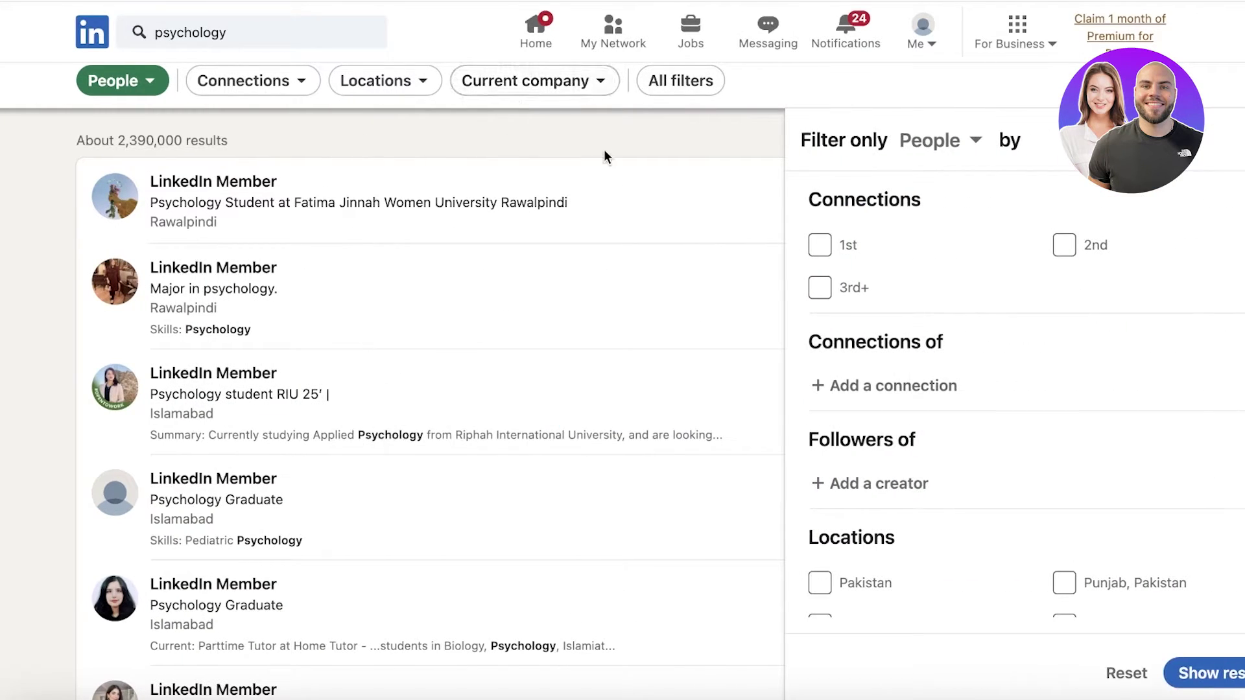
pyautogui.scroll(-10, 1110, 271)
pyautogui.press('Escape')
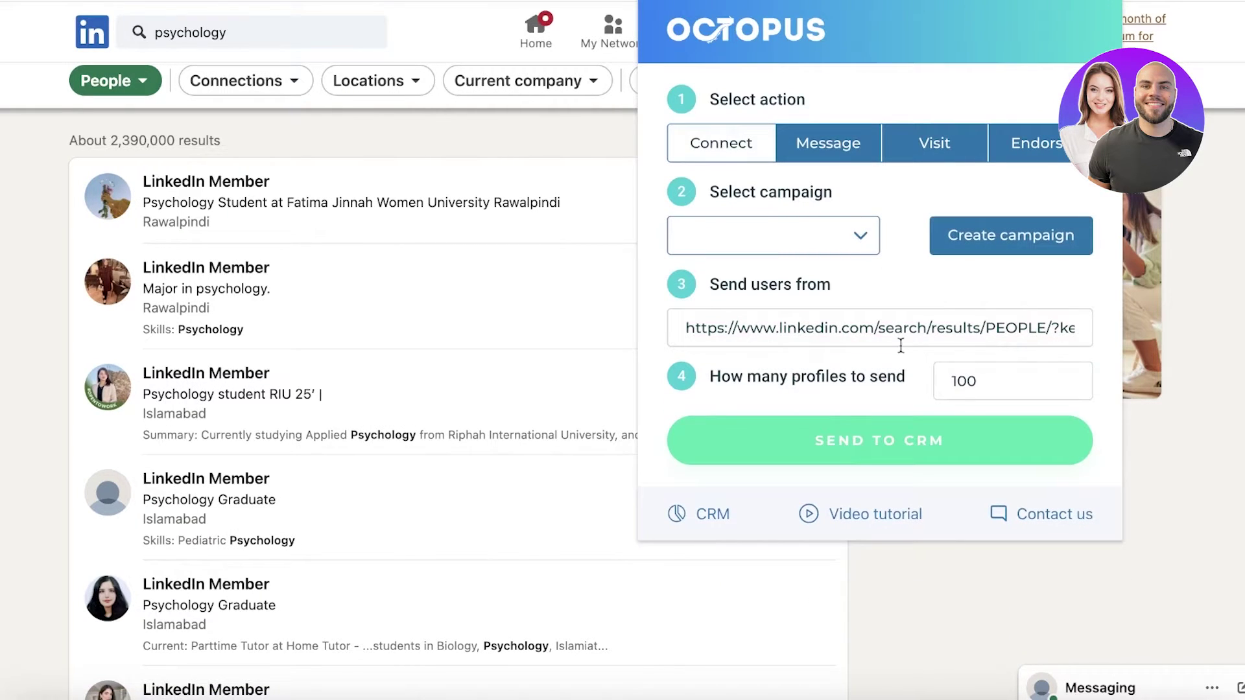
# - Send the psychology profiles to the Internships campaign, then open the Octopus CRM dashboard
pyautogui.click(778, 247)
pyautogui.click(781, 241)
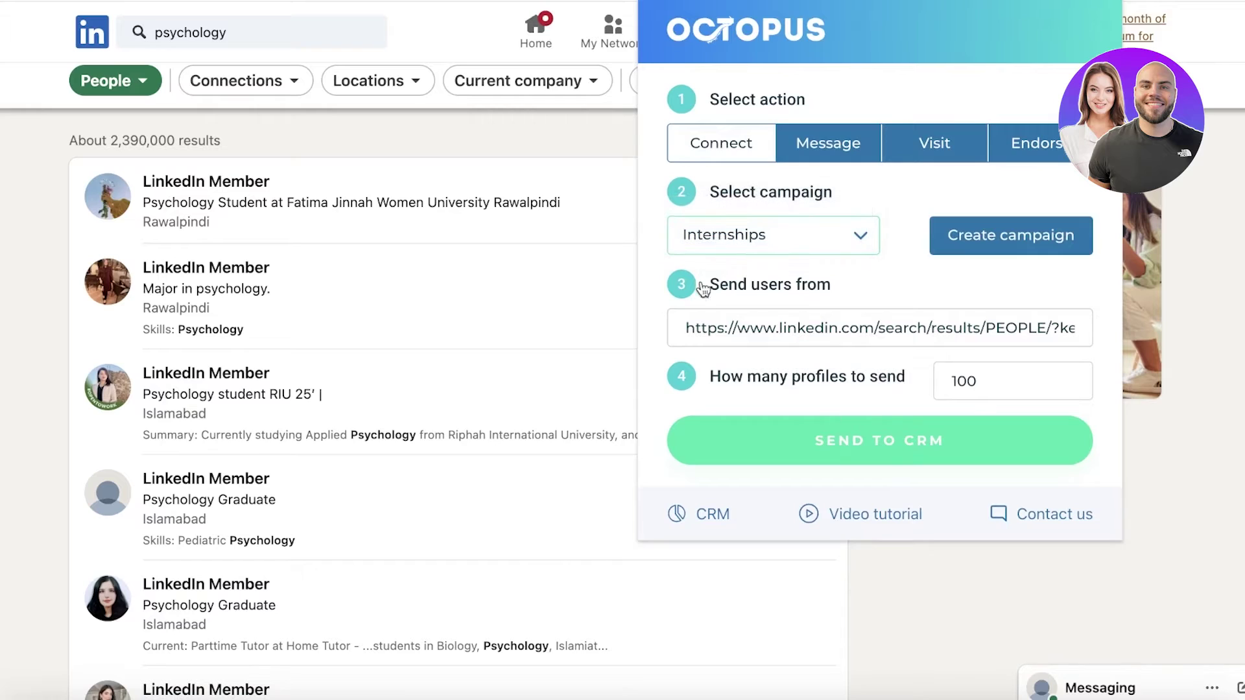
pyautogui.click(865, 454)
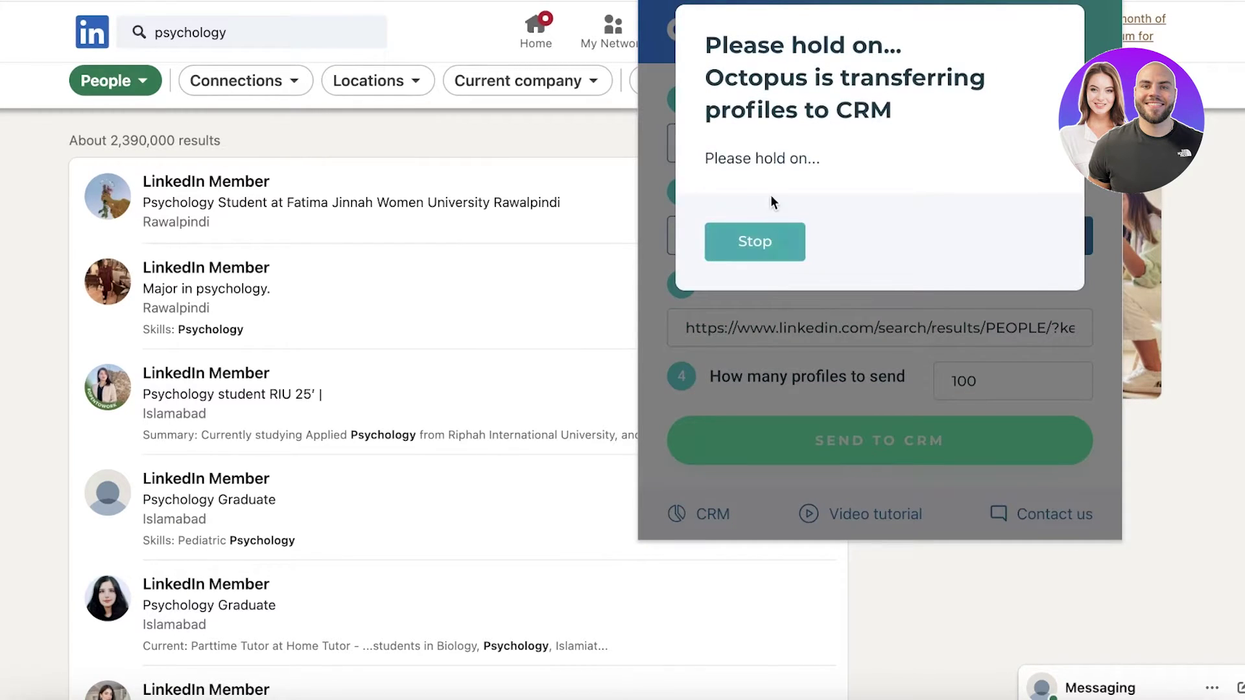
pyautogui.click(776, 242)
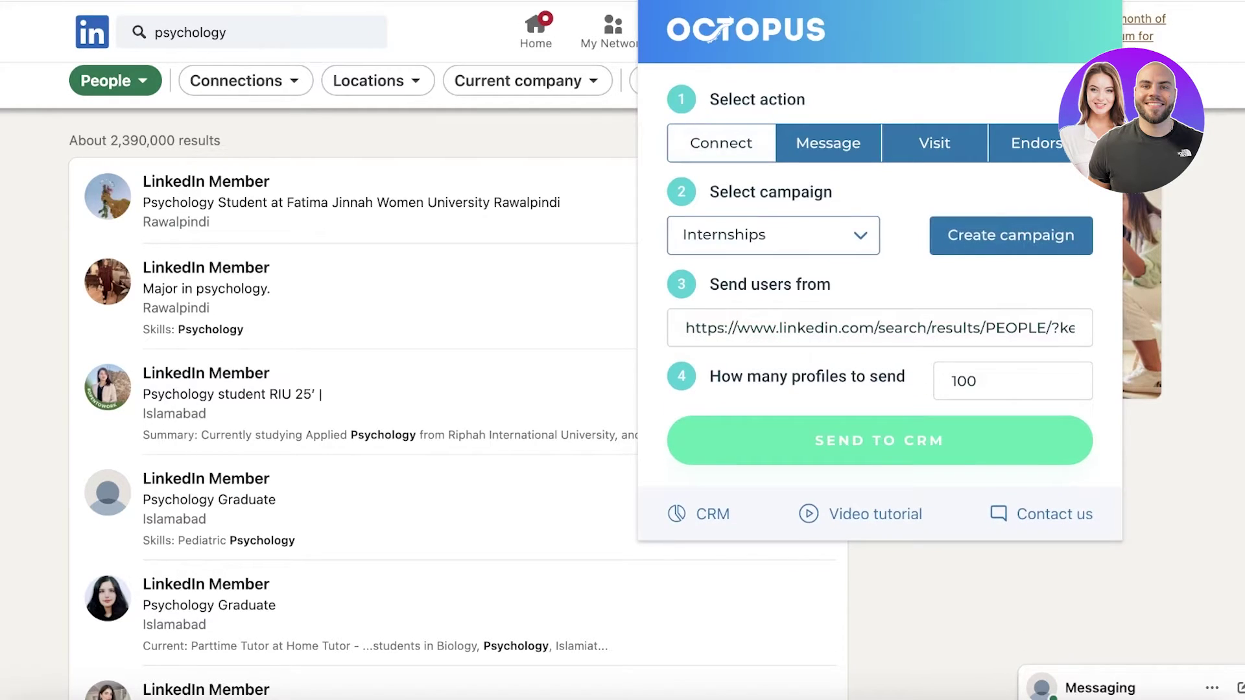
pyautogui.click(708, 514)
# - Dismiss the welcome video and transfer report, then browse the empty Message, Visit and Endorse pages
pyautogui.click(843, 563)
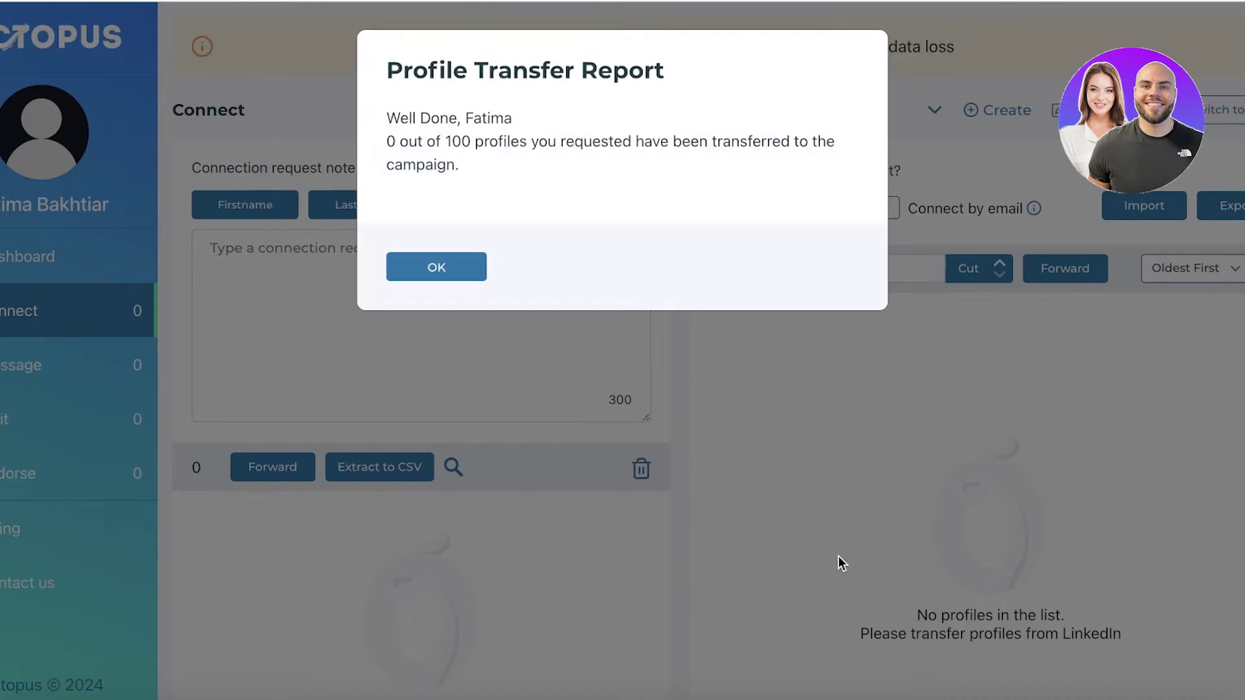
pyautogui.click(437, 267)
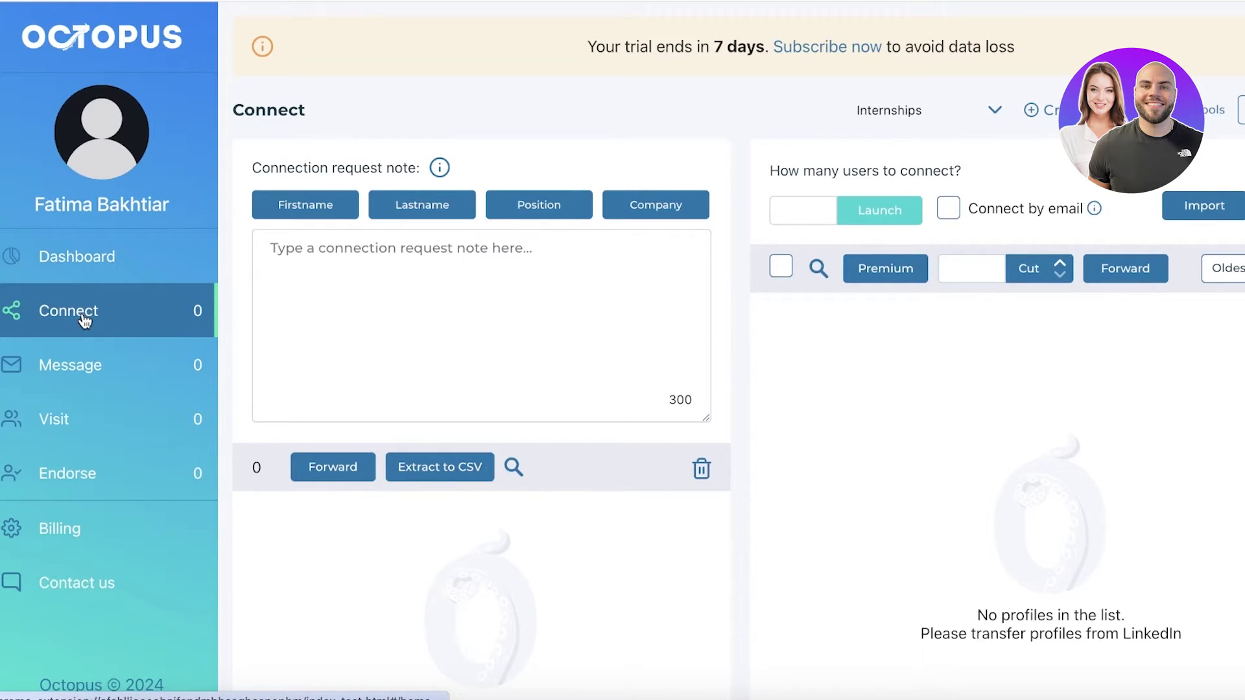
pyautogui.click(83, 360)
pyautogui.click(88, 422)
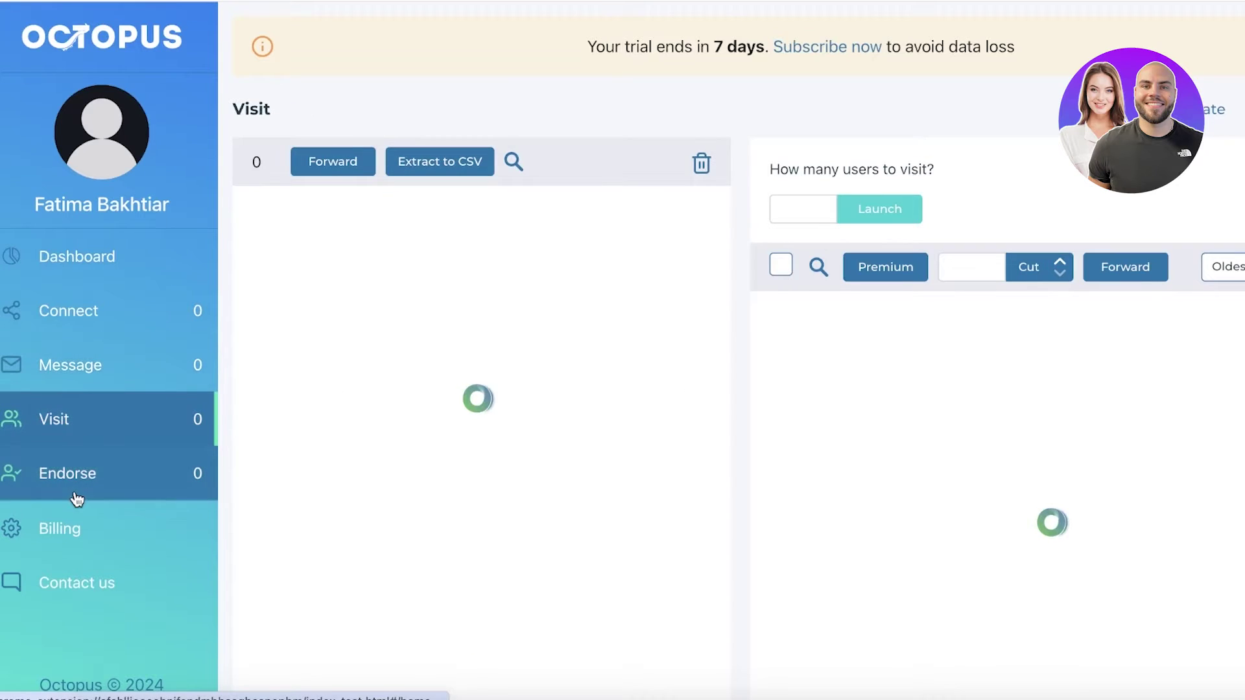
pyautogui.click(77, 497)
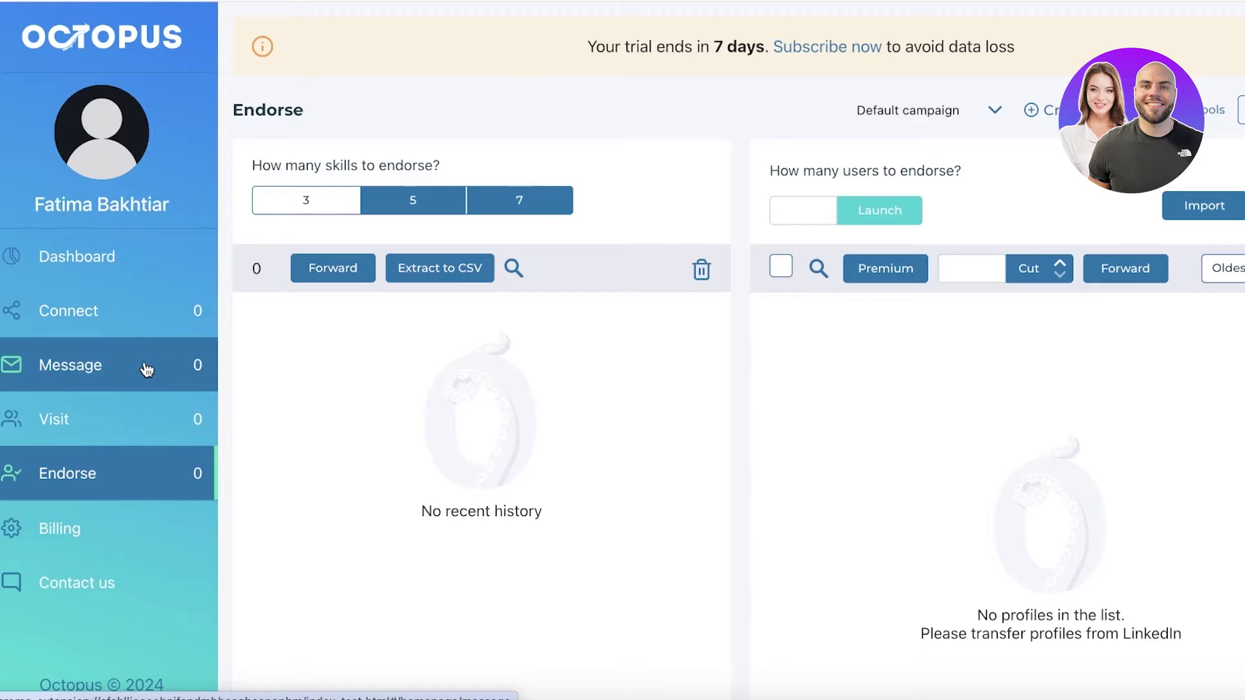
pyautogui.click(111, 419)
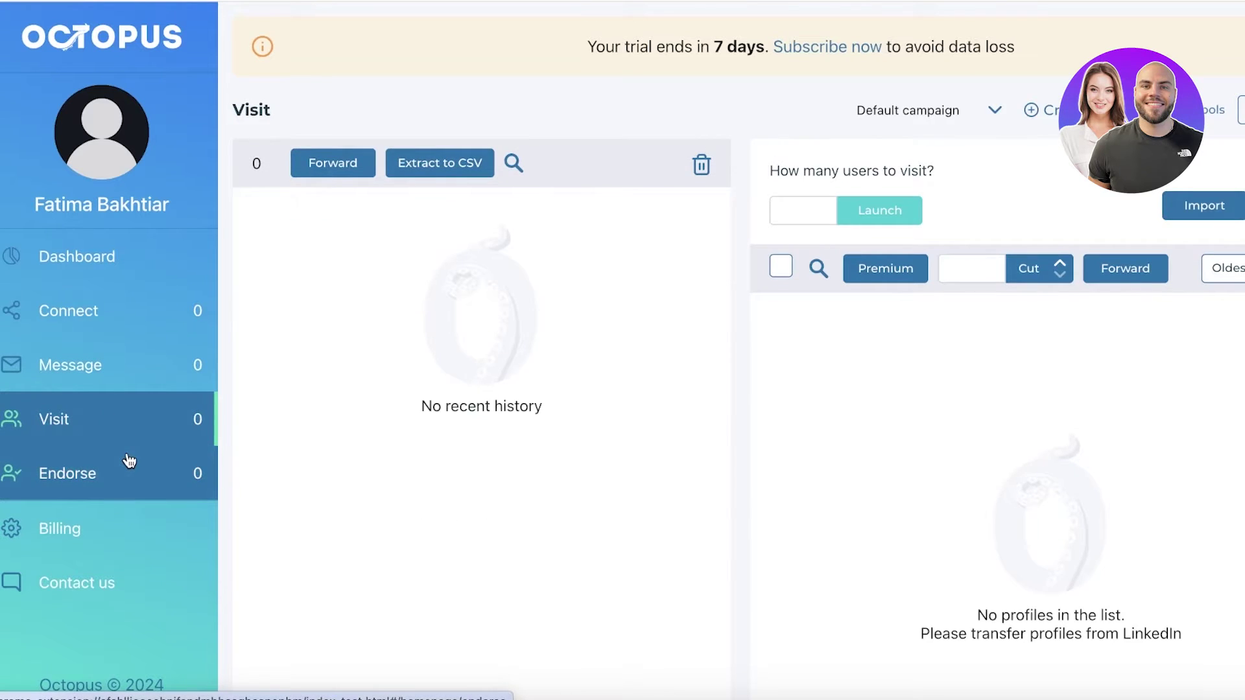
pyautogui.click(129, 461)
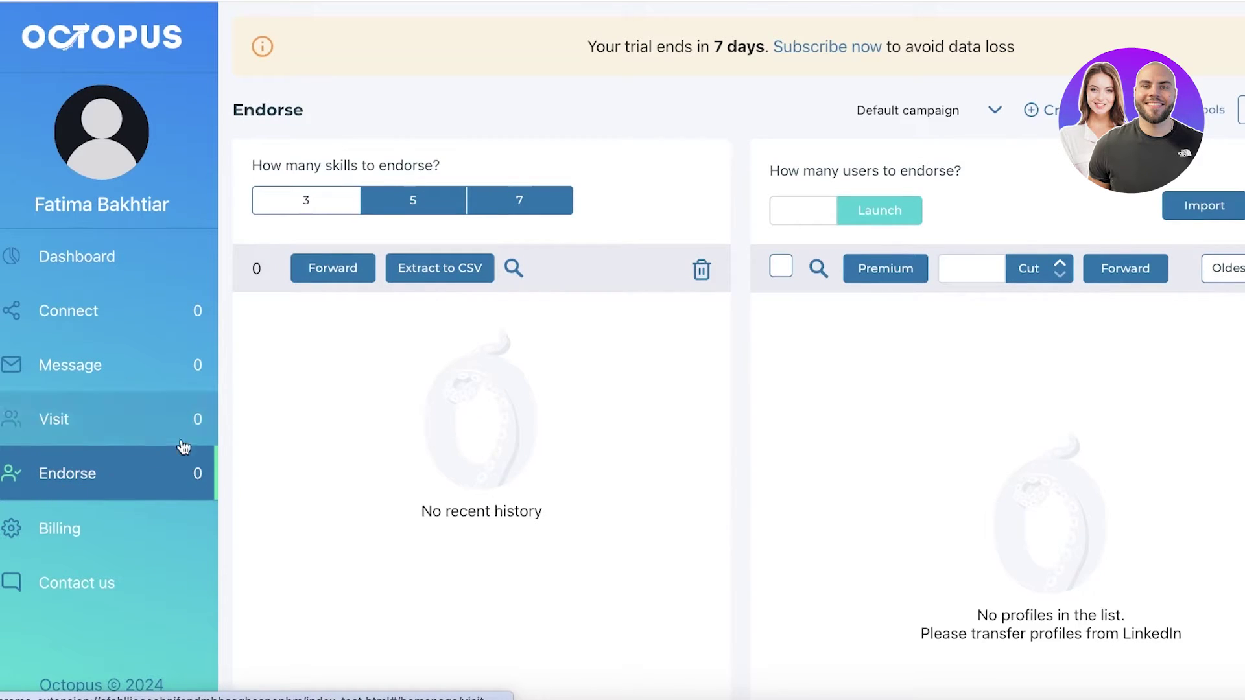
pyautogui.scroll(-2, 454, 214)
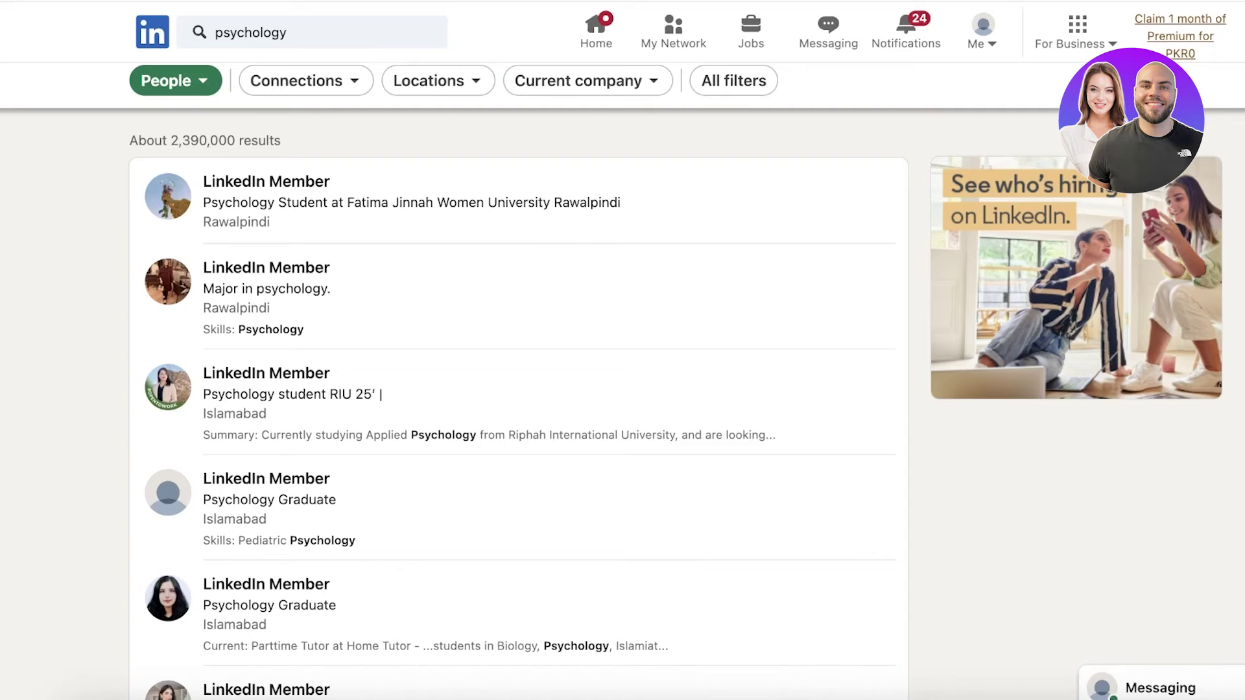
# - Replace the LinkedIn search term with 'manager' and run the search
pyautogui.click(312, 33)
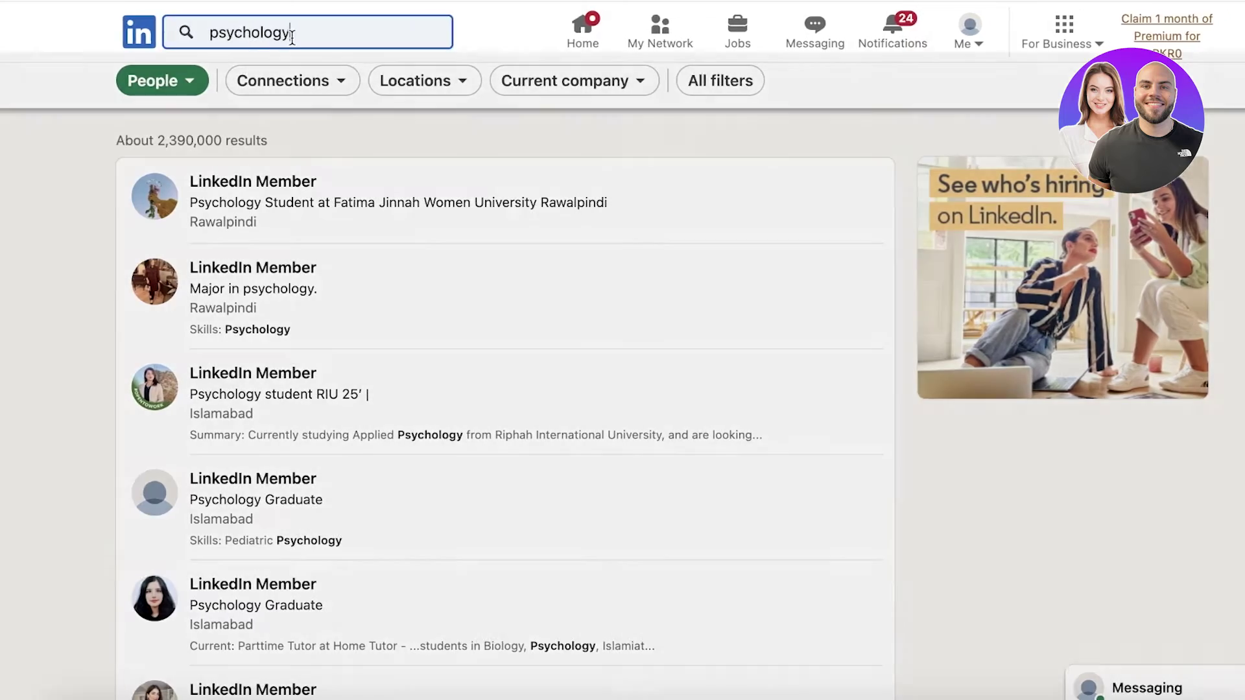
pyautogui.press('BackSpace')
pyautogui.write('te')
pyautogui.press('BackSpace')
pyautogui.press('BackSpace')
pyautogui.write('manager')
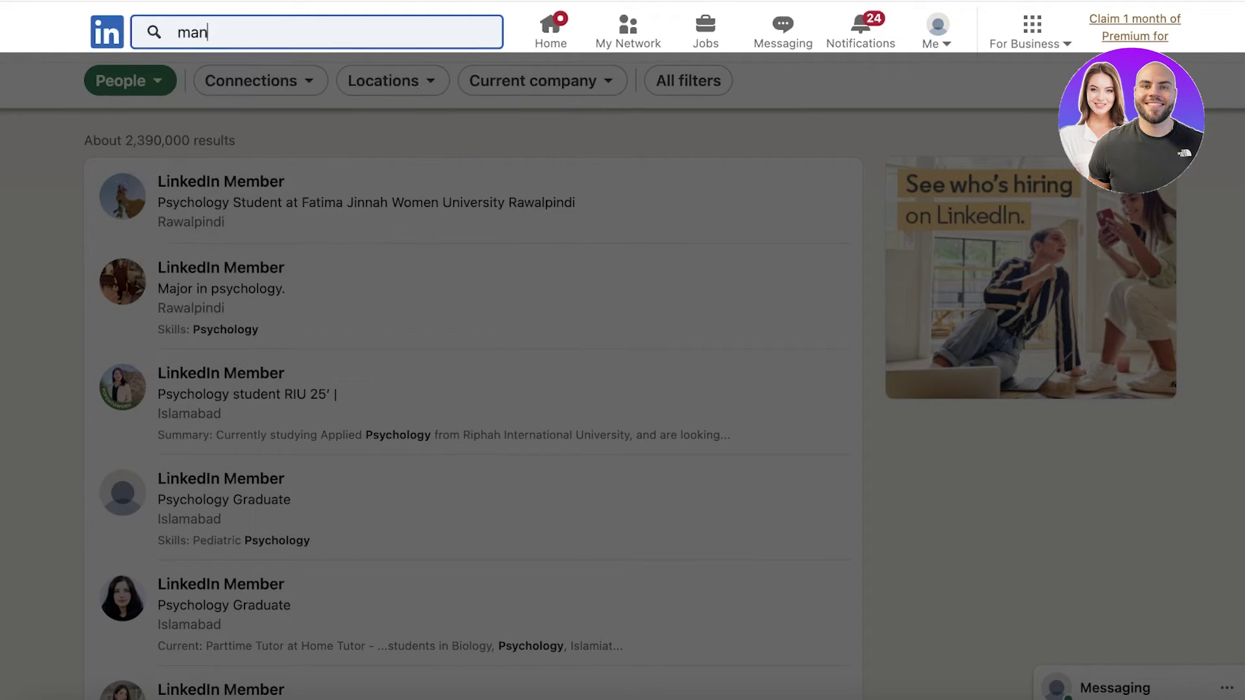
pyautogui.press('Return')
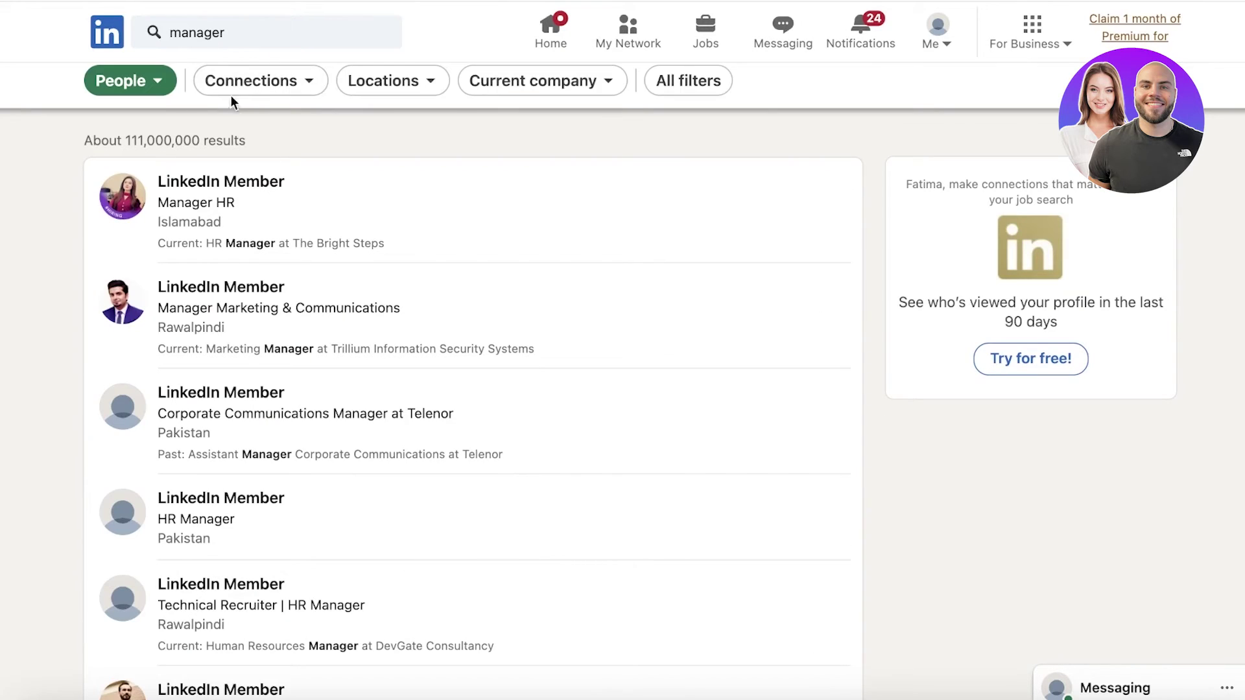
pyautogui.scroll(-15, 314, 376)
pyautogui.scroll(15, 315, 375)
# - Filter the people results to current company HBL - Habib Bank Limited
pyautogui.click(117, 85)
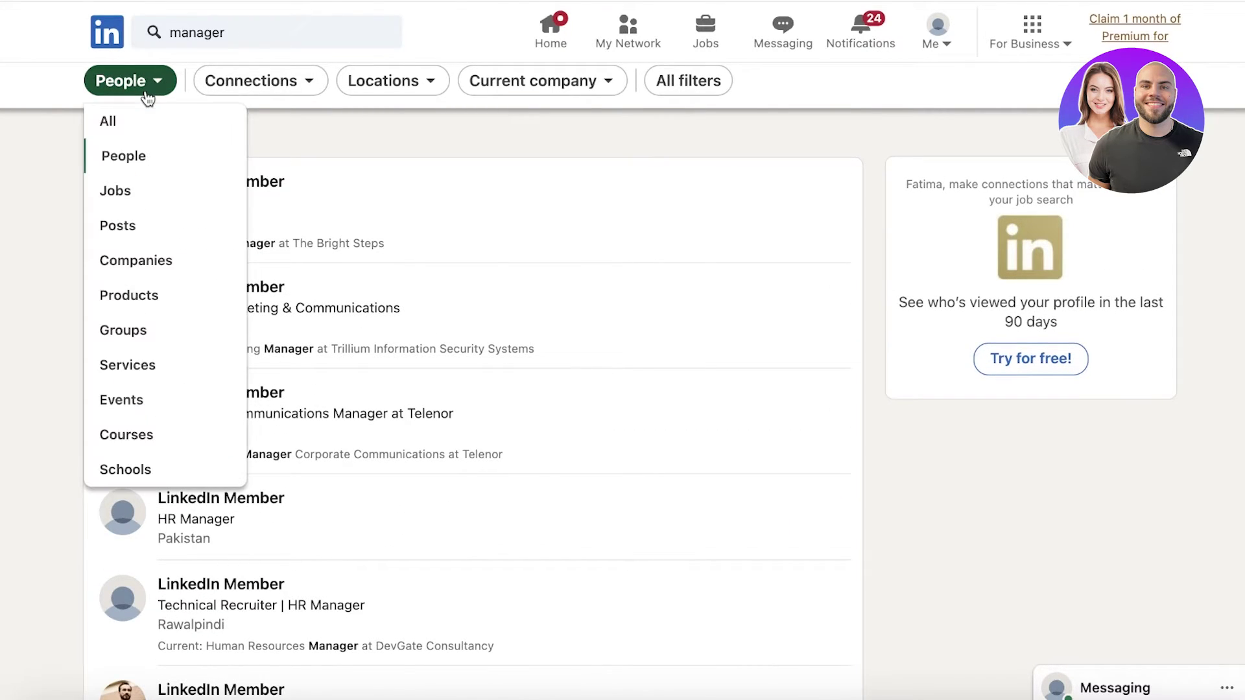
pyautogui.click(389, 80)
pyautogui.click(519, 80)
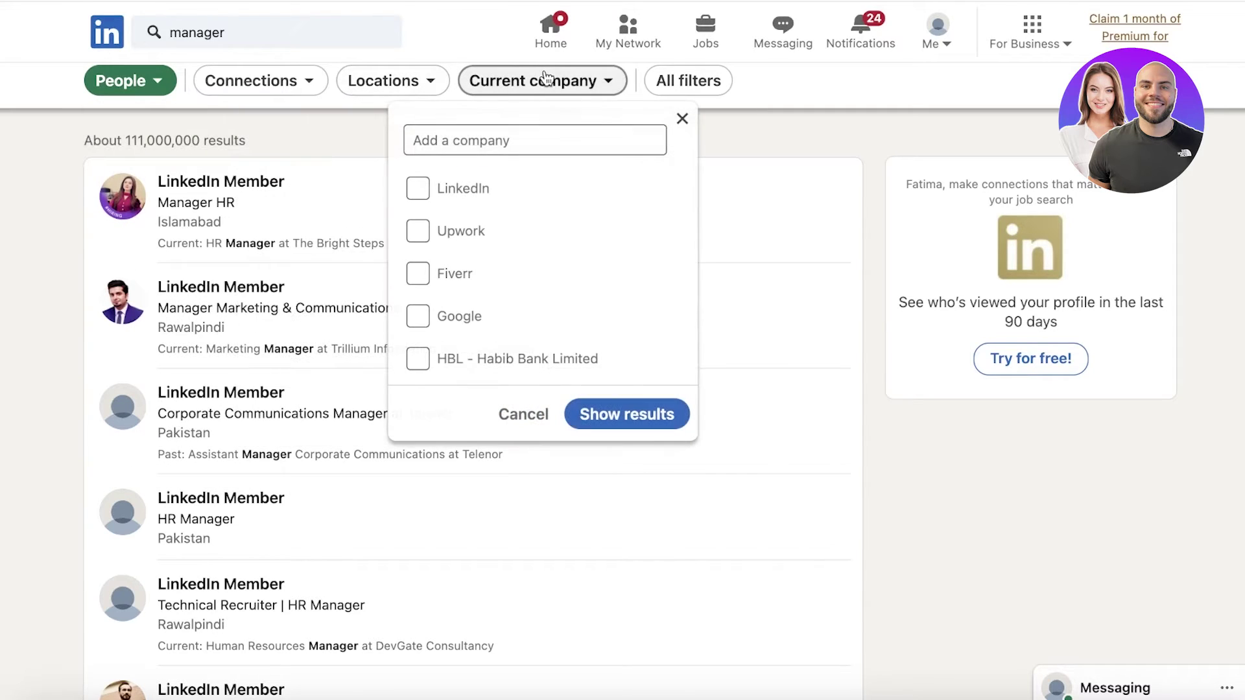
pyautogui.scroll(-3, 498, 313)
pyautogui.scroll(3, 497, 312)
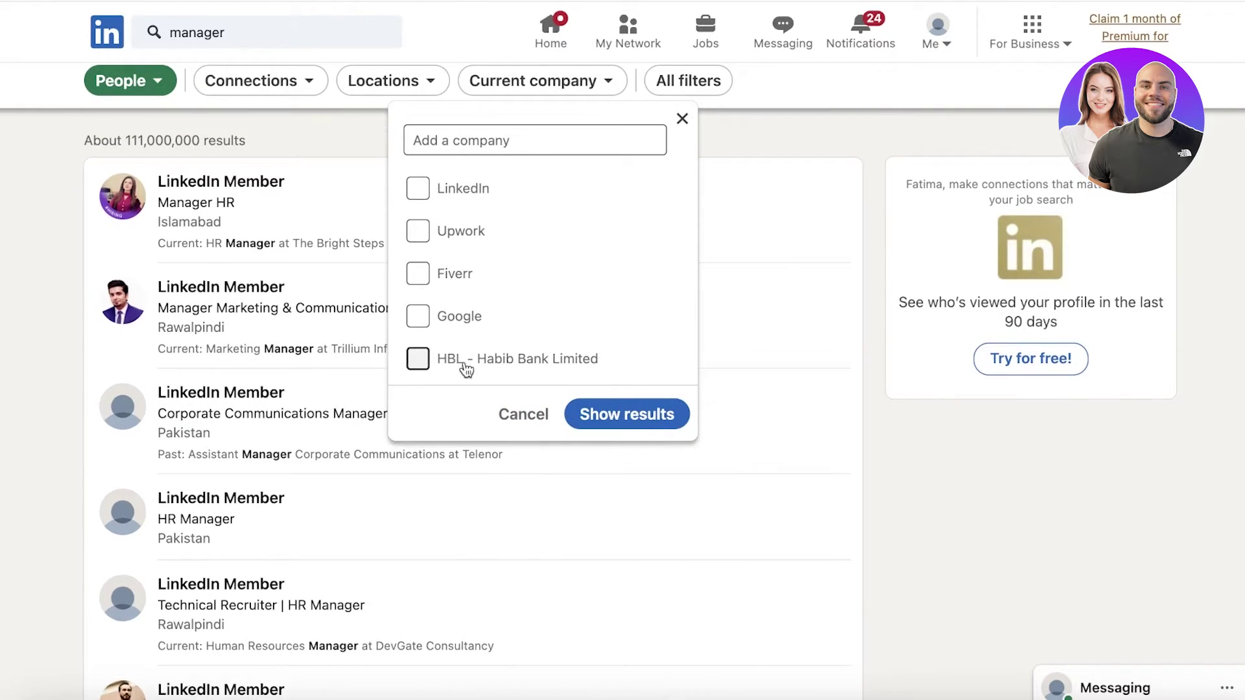
pyautogui.click(465, 367)
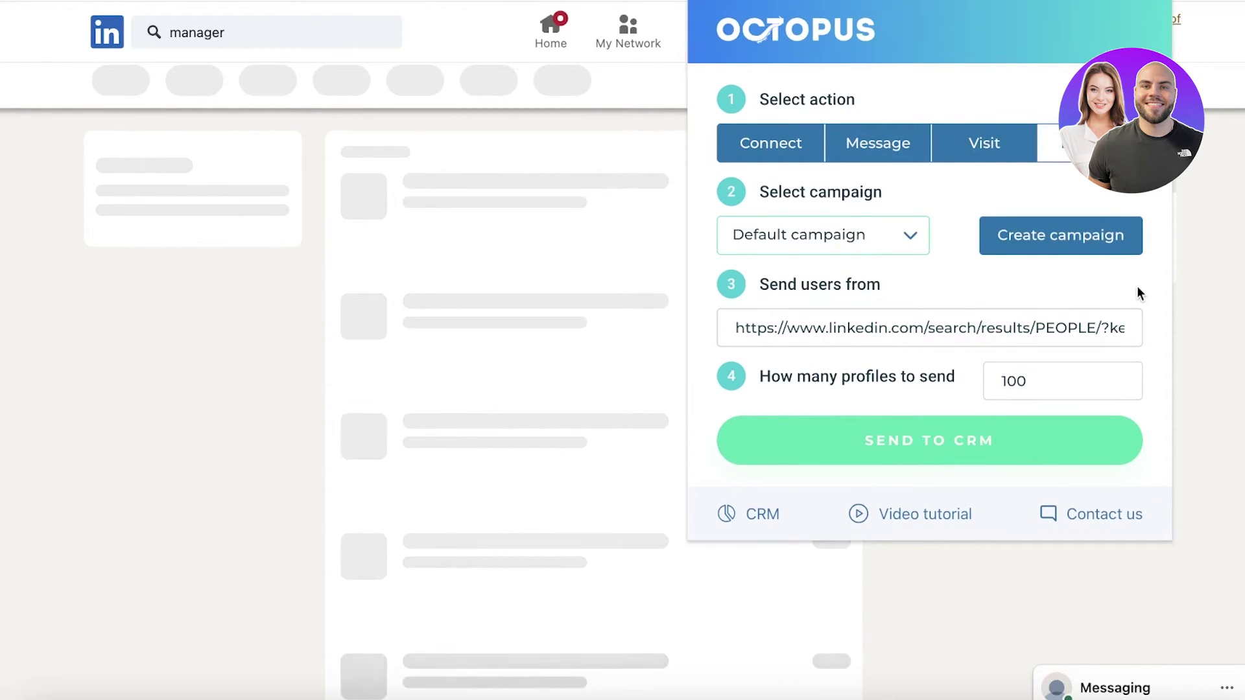
# - Choose Connect in the Octopus popup, close it, and return to the LinkedIn home search box
pyautogui.click(812, 145)
pyautogui.click(1213, 257)
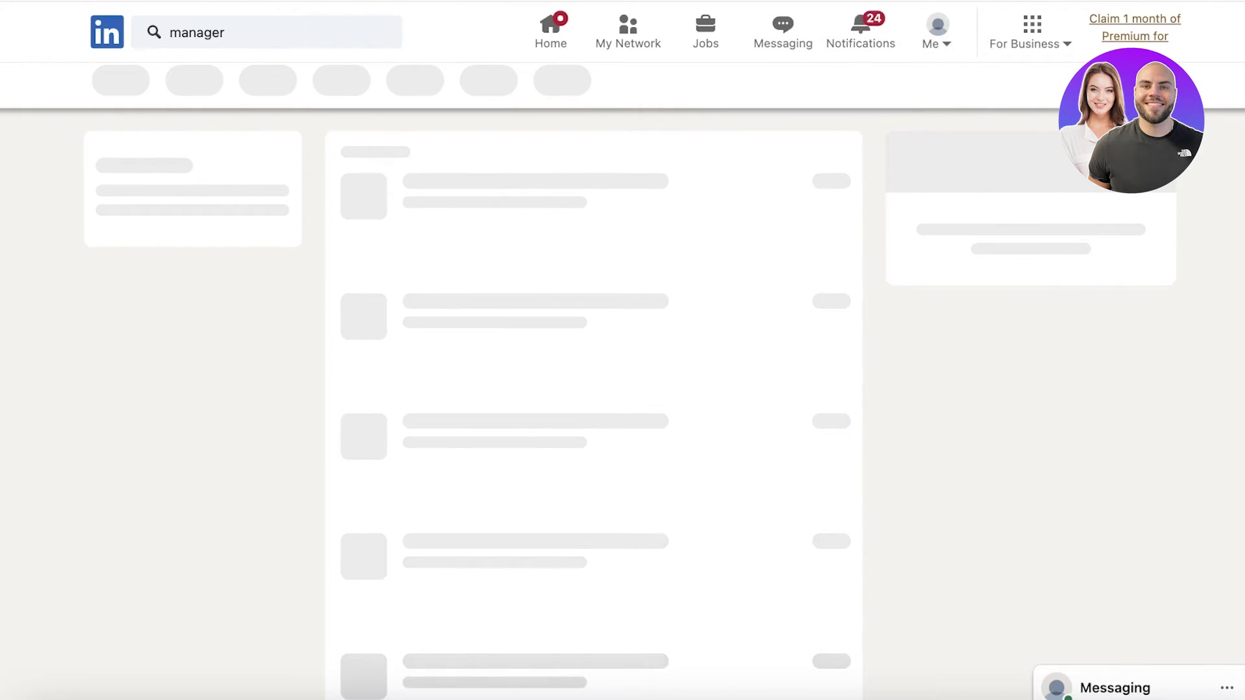
pyautogui.click(127, 41)
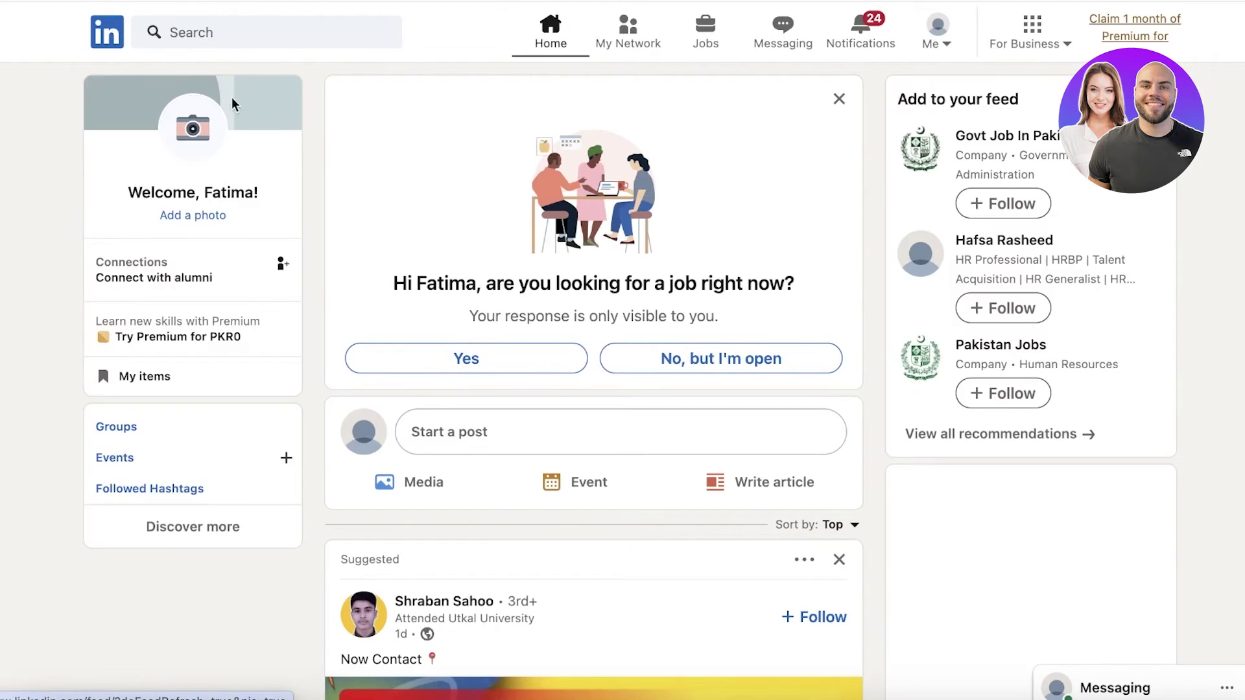
pyautogui.click(285, 29)
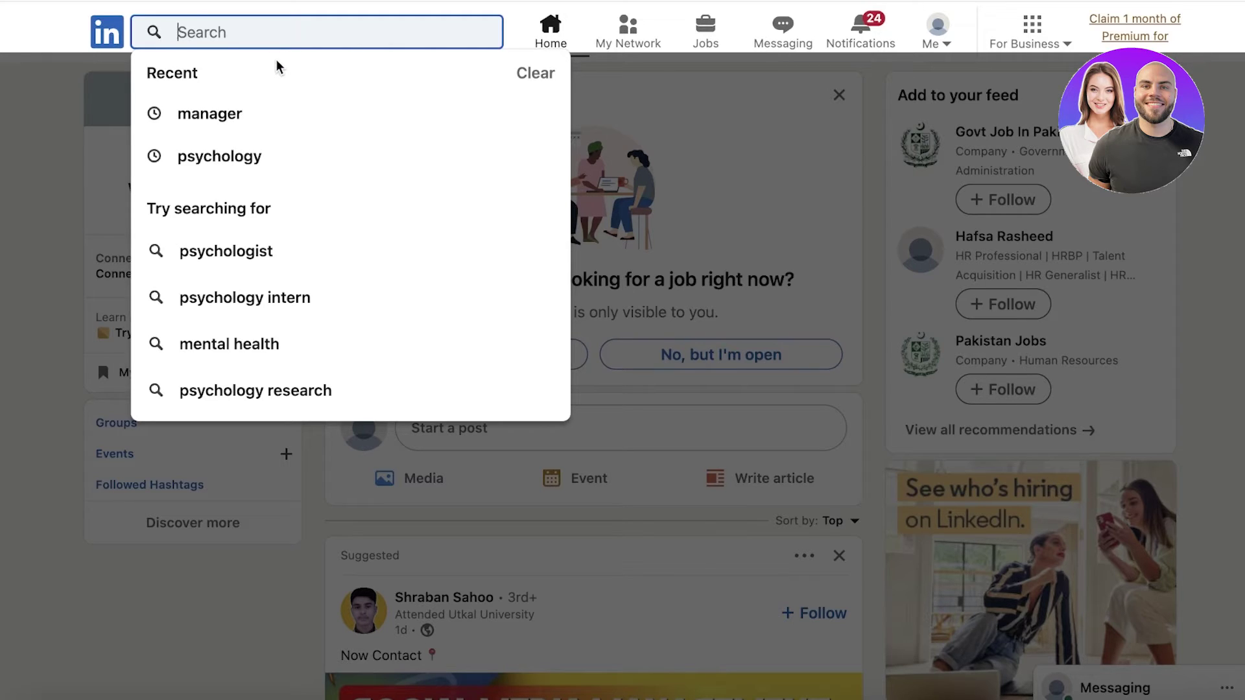
# - Search LinkedIn for 'marketing', dismiss the access notice, and switch the results to People
pyautogui.write('marketi')
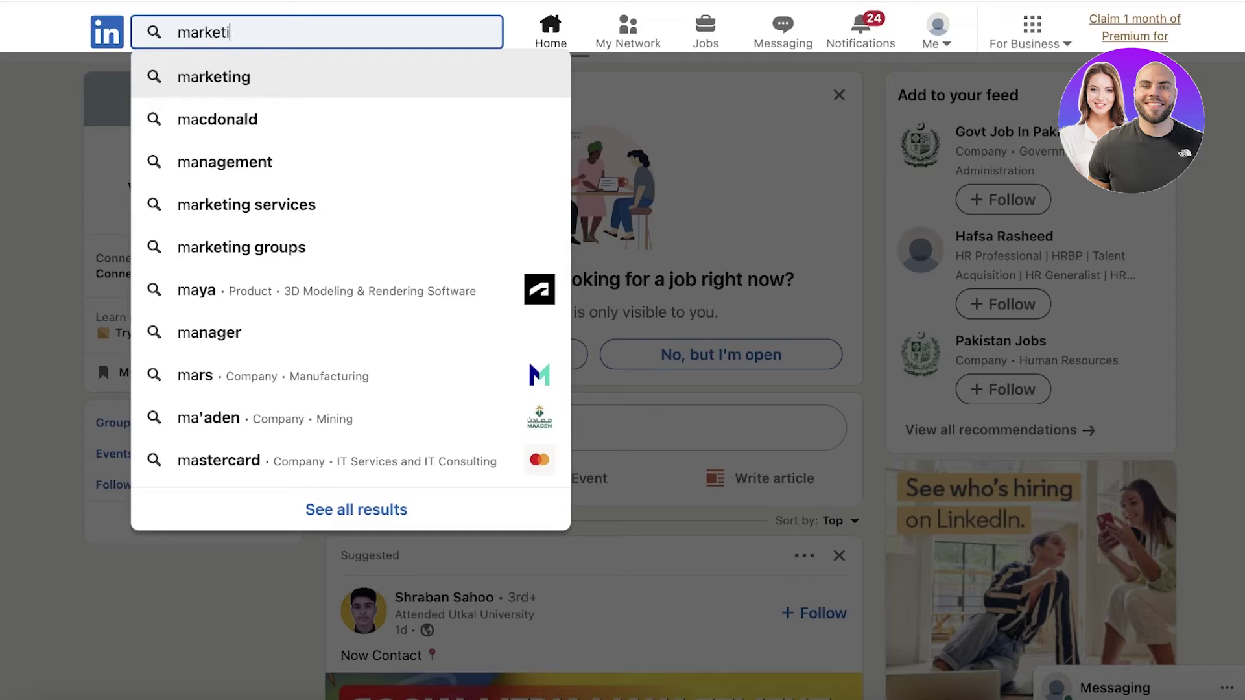
pyautogui.write('ng')
pyautogui.press('Return')
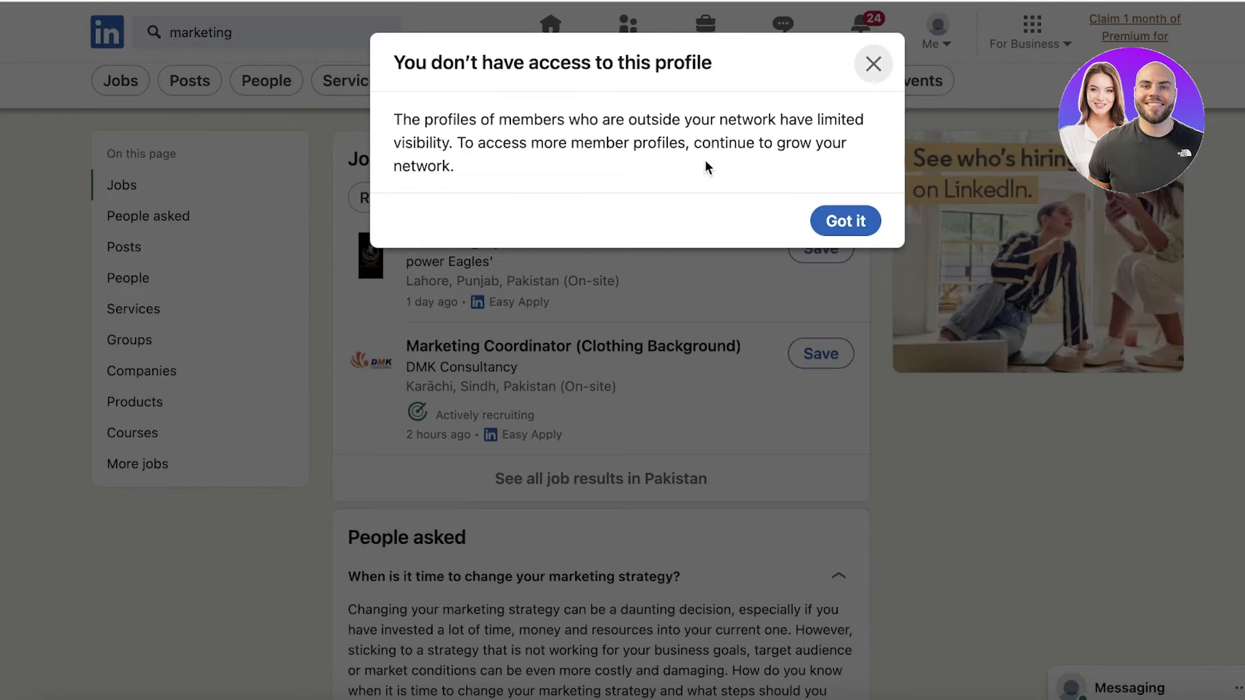
pyautogui.click(874, 65)
pyautogui.click(113, 94)
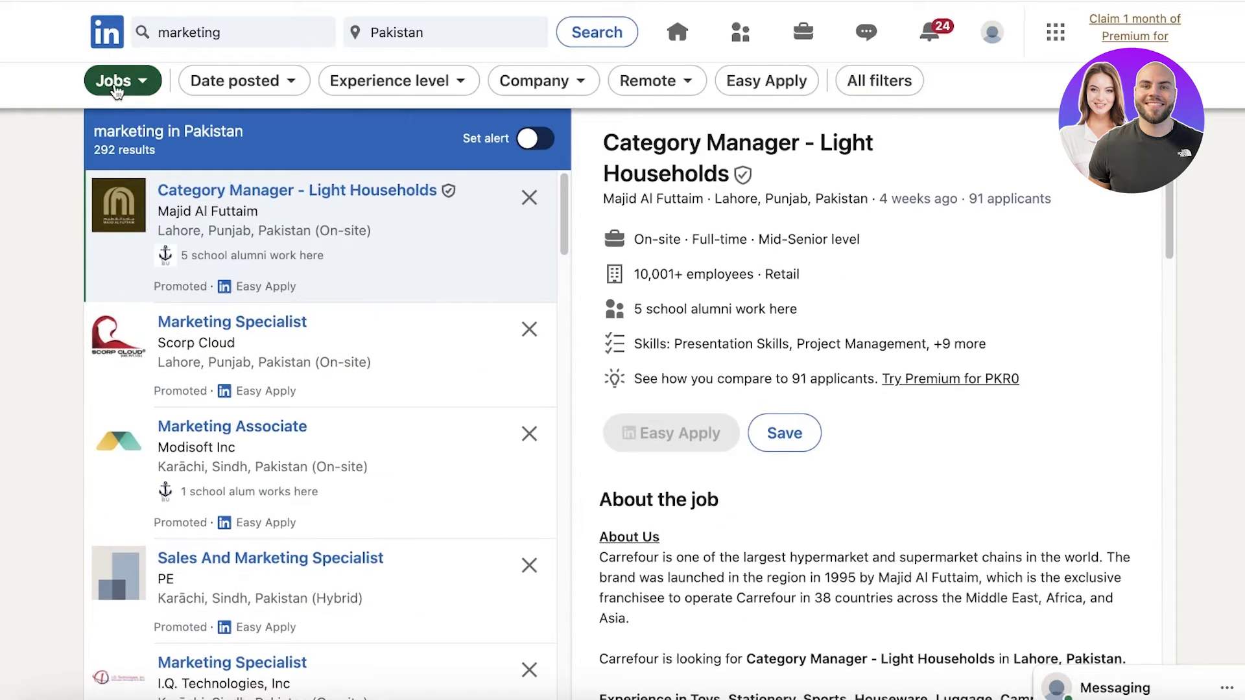
pyautogui.click(139, 95)
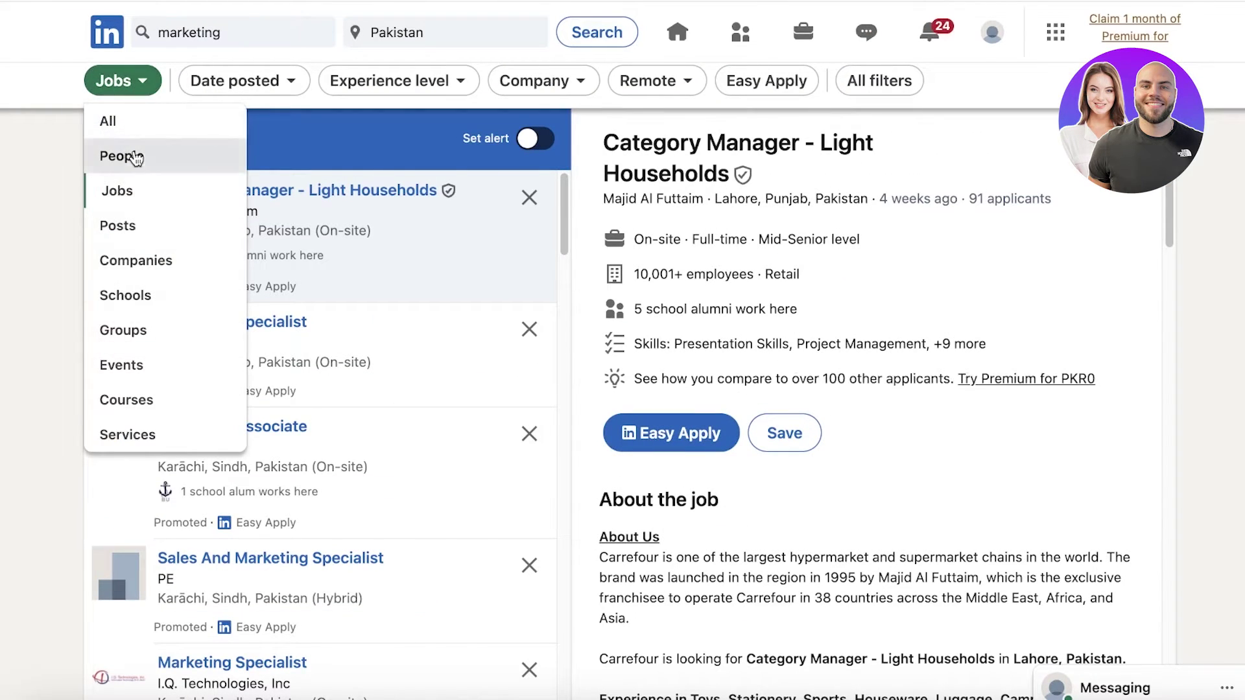
pyautogui.click(135, 157)
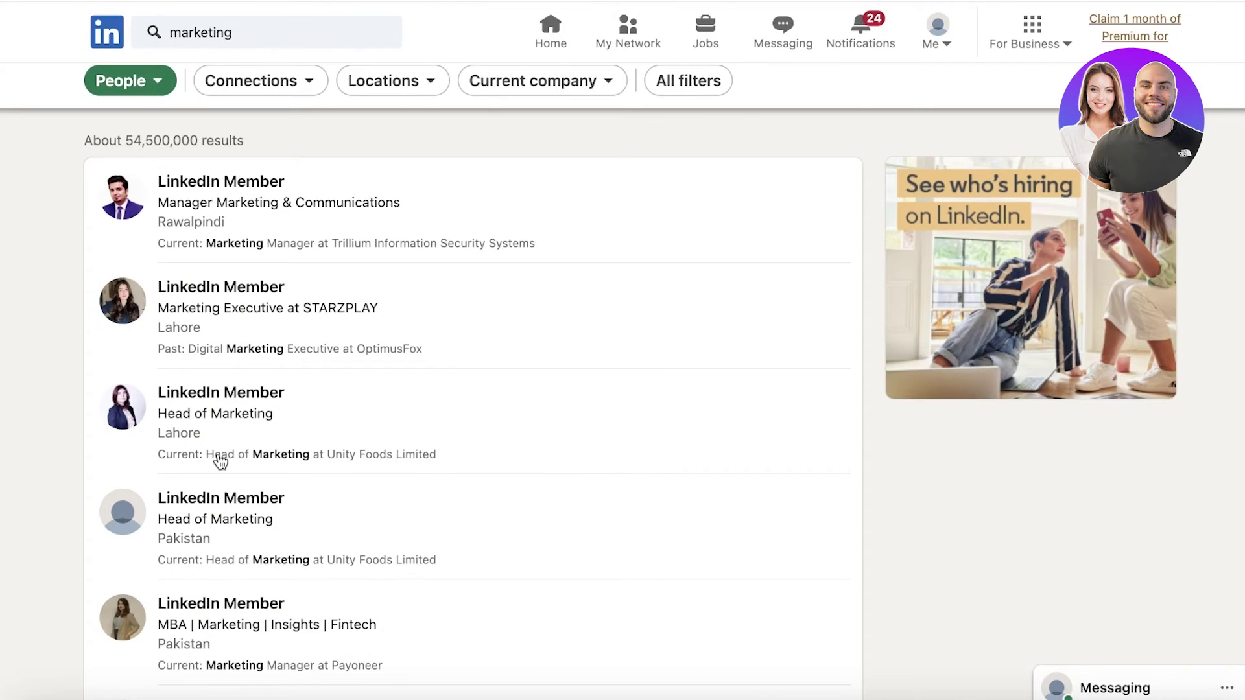
pyautogui.scroll(-15, 219, 459)
pyautogui.scroll(9, 277, 347)
pyautogui.scroll(5, 277, 166)
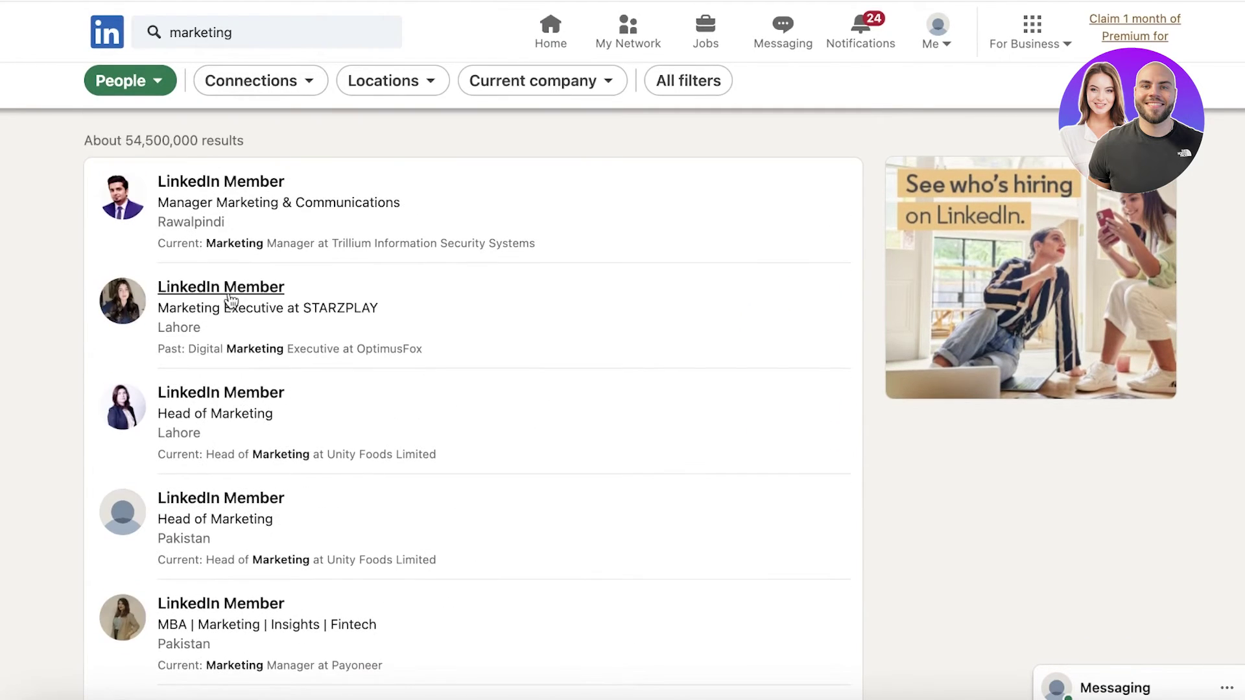
# - Open All filters and limit the location to Punjab, Pakistan
pyautogui.click(713, 81)
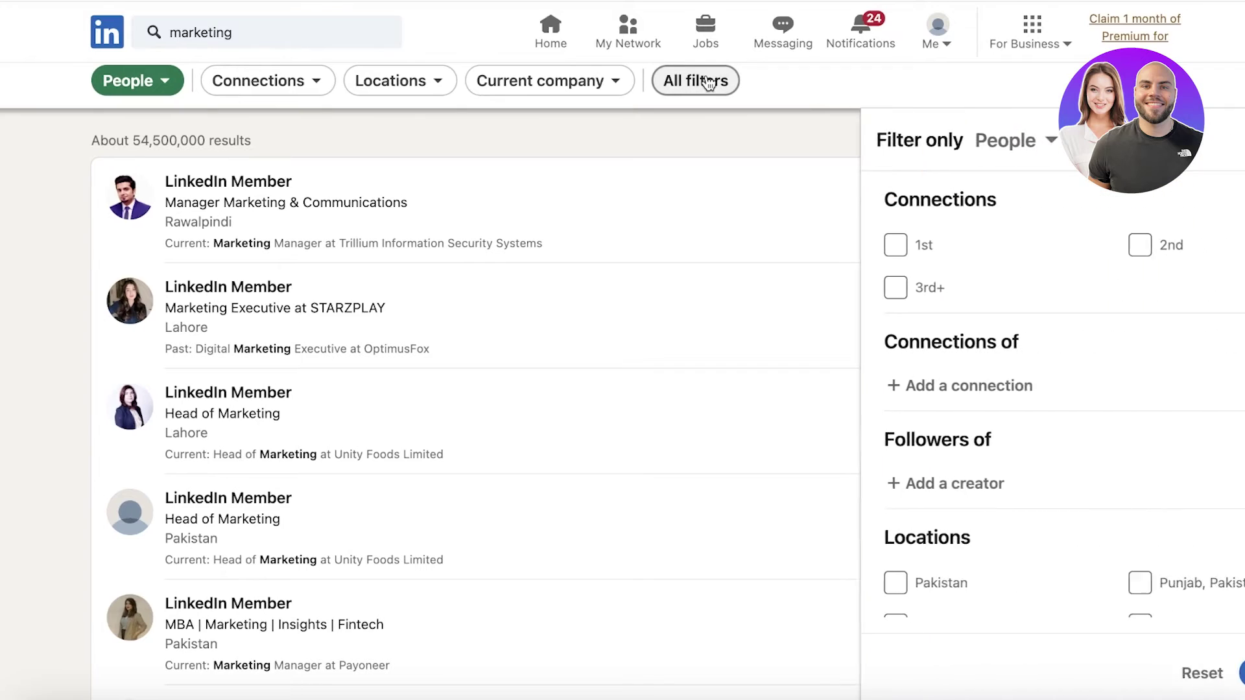
pyautogui.scroll(-2, 882, 399)
pyautogui.scroll(-3, 895, 328)
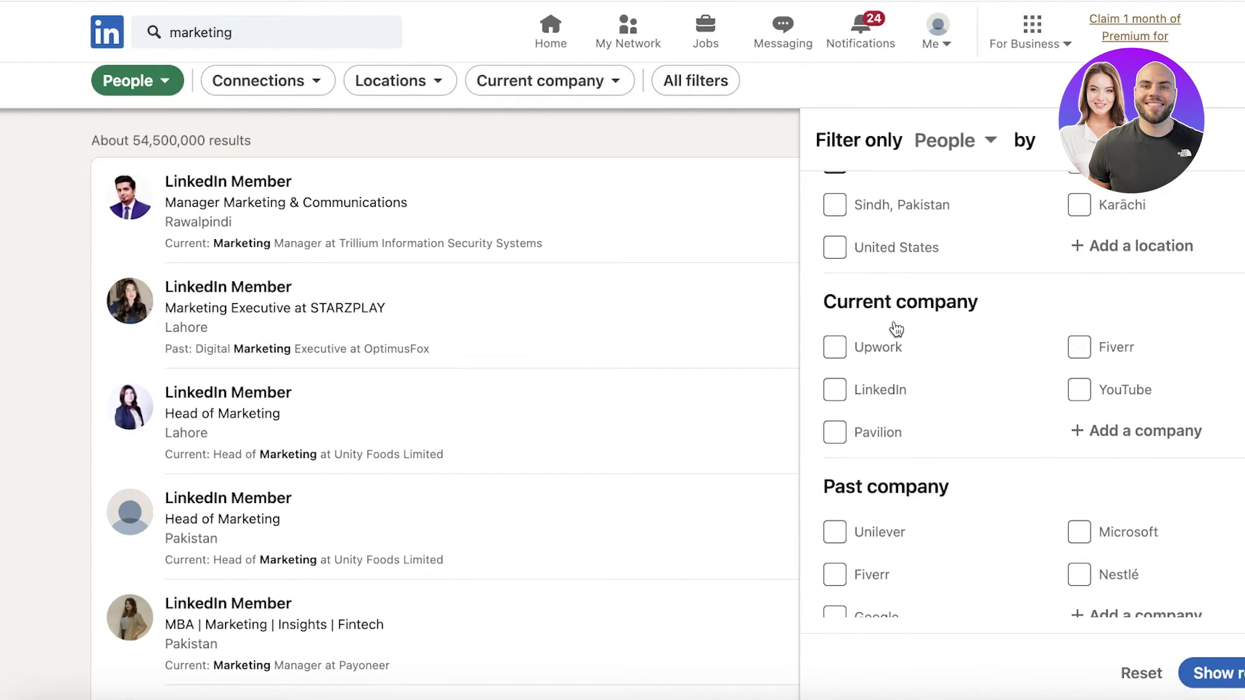
pyautogui.scroll(3, 895, 304)
pyautogui.click(1152, 350)
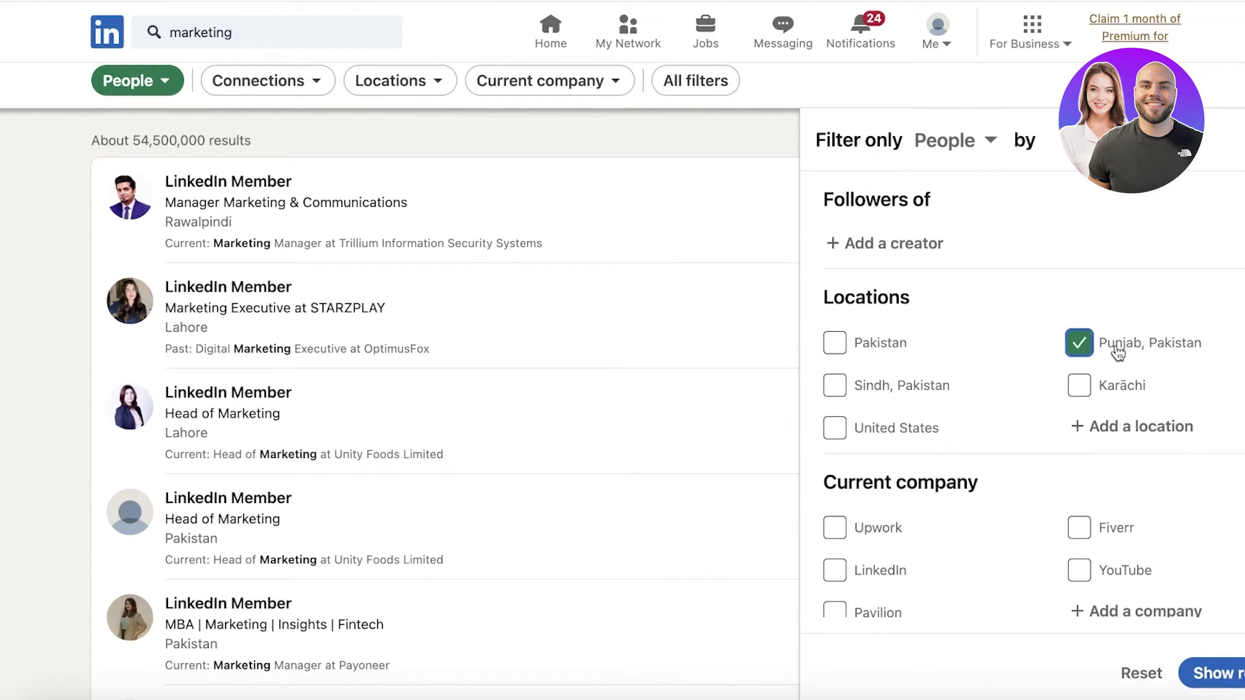
# - Tick Iqra University, University of the Punjab, LUMS and IBA as school filters
pyautogui.scroll(-3, 1076, 389)
pyautogui.scroll(-5, 977, 461)
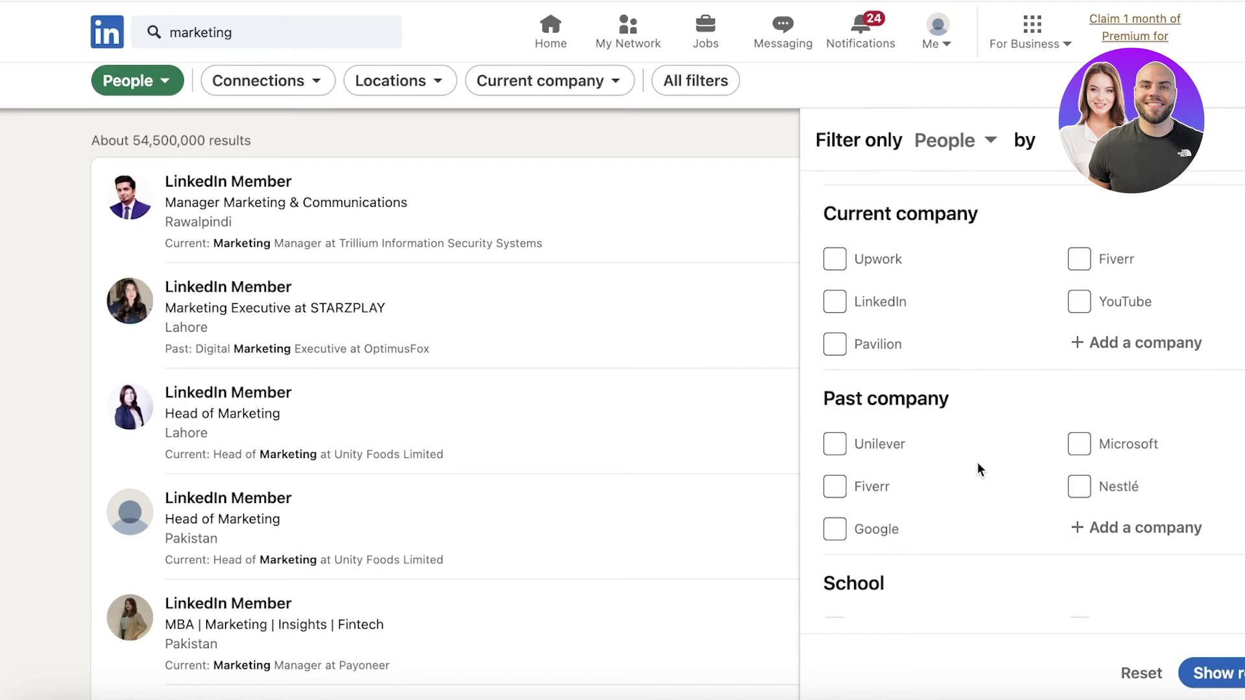
pyautogui.click(1131, 376)
pyautogui.click(1135, 334)
pyautogui.click(915, 440)
pyautogui.click(926, 396)
pyautogui.scroll(-7, 919, 465)
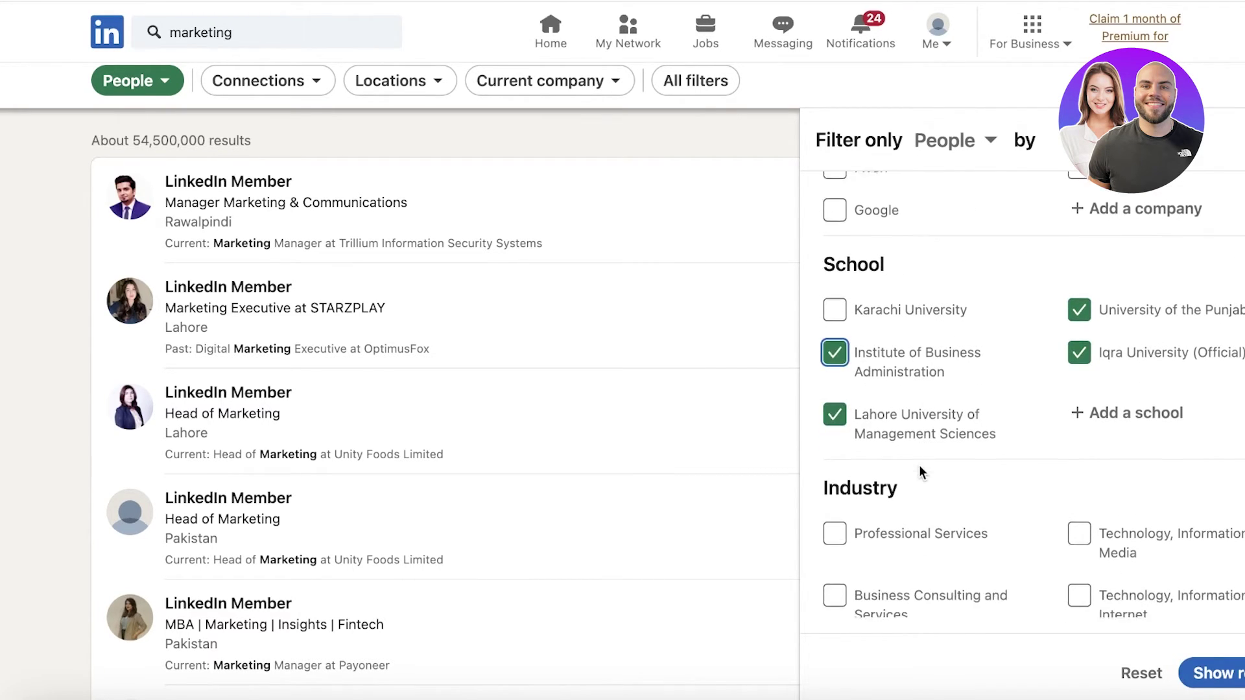
pyautogui.scroll(5, 921, 472)
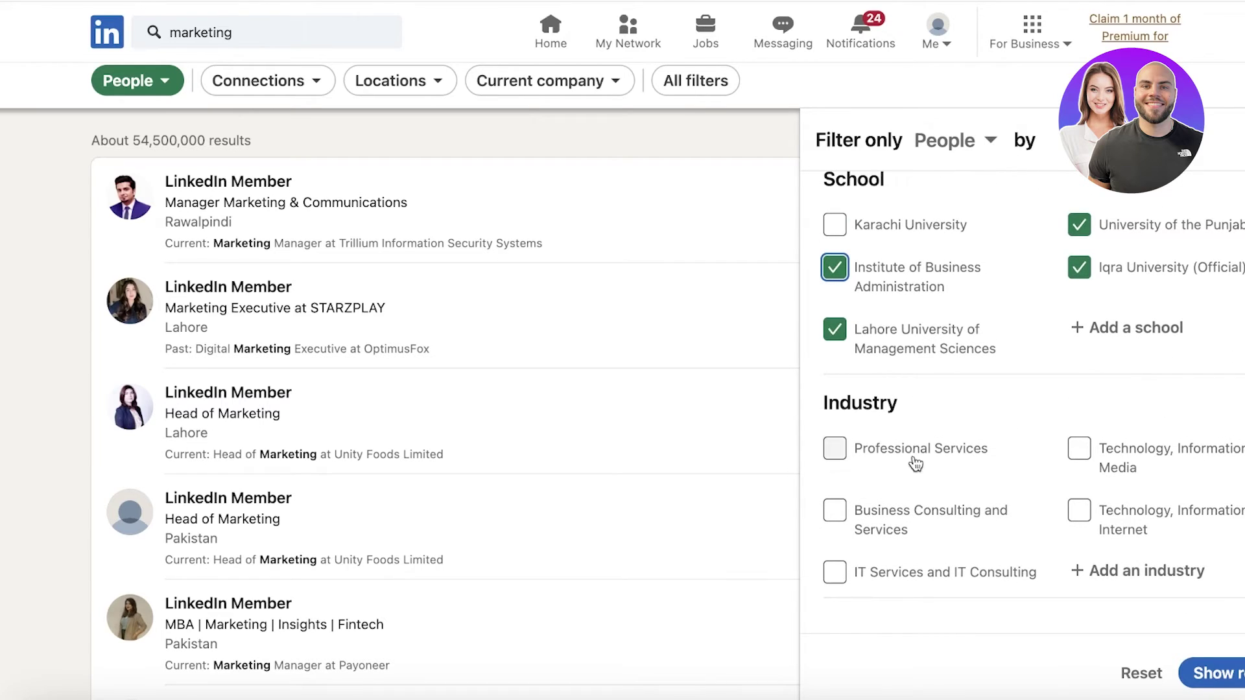
pyautogui.scroll(-3, 999, 462)
# - Restrict to English-language profiles and show the filtered results
pyautogui.click(1120, 477)
pyautogui.scroll(-5, 981, 286)
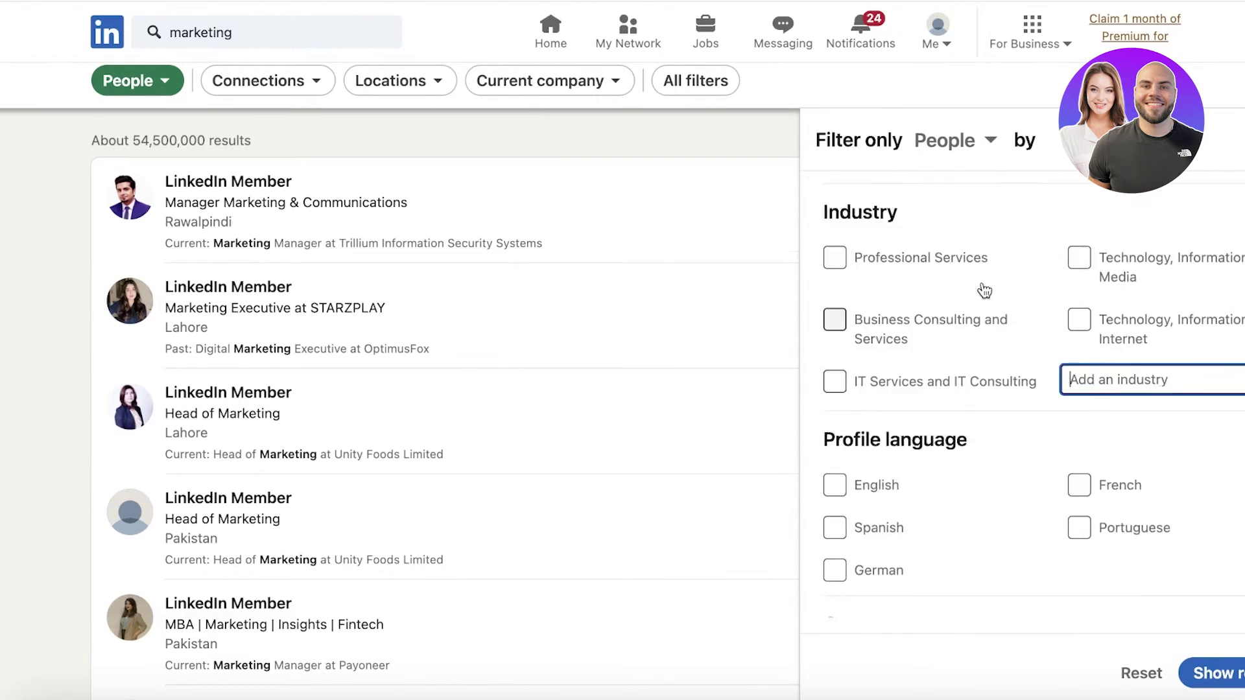
pyautogui.click(871, 310)
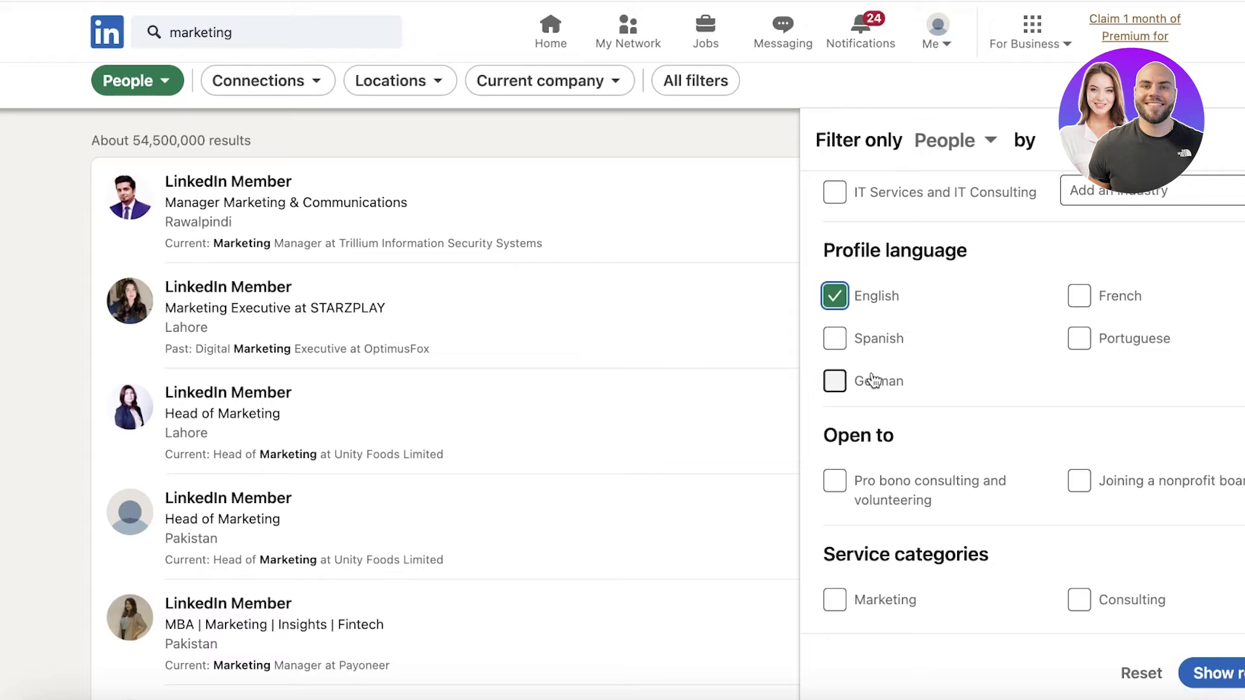
pyautogui.scroll(-5, 1001, 345)
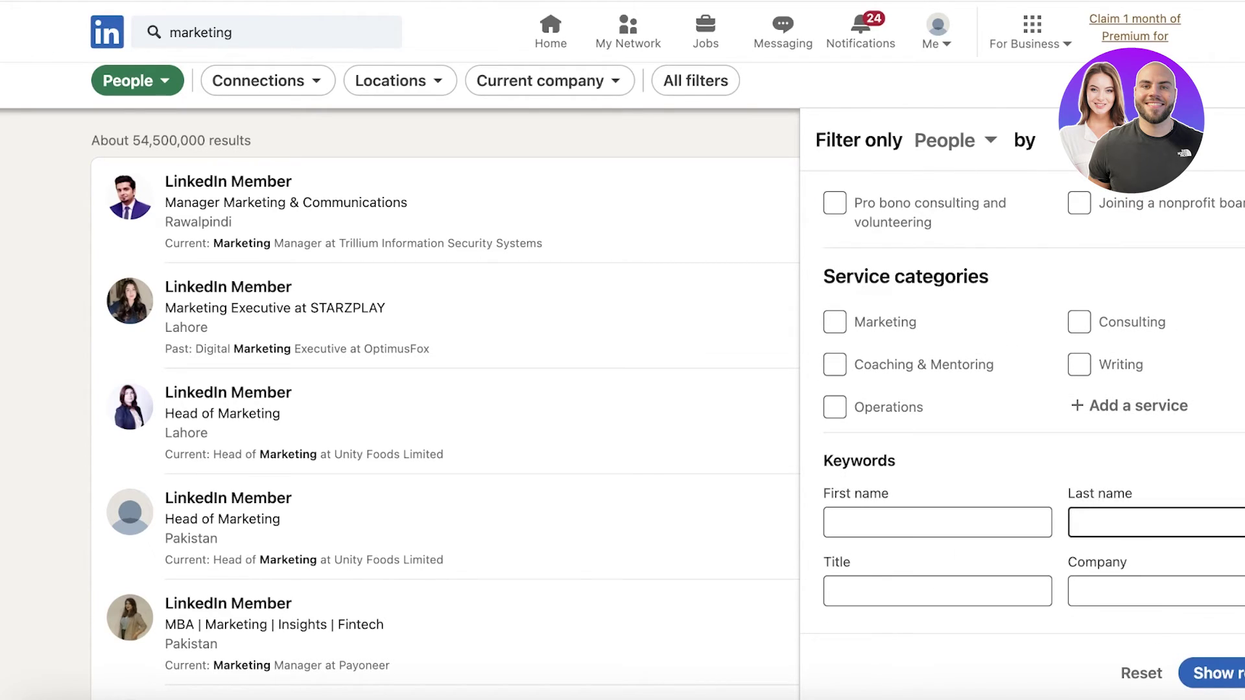
pyautogui.click(1211, 673)
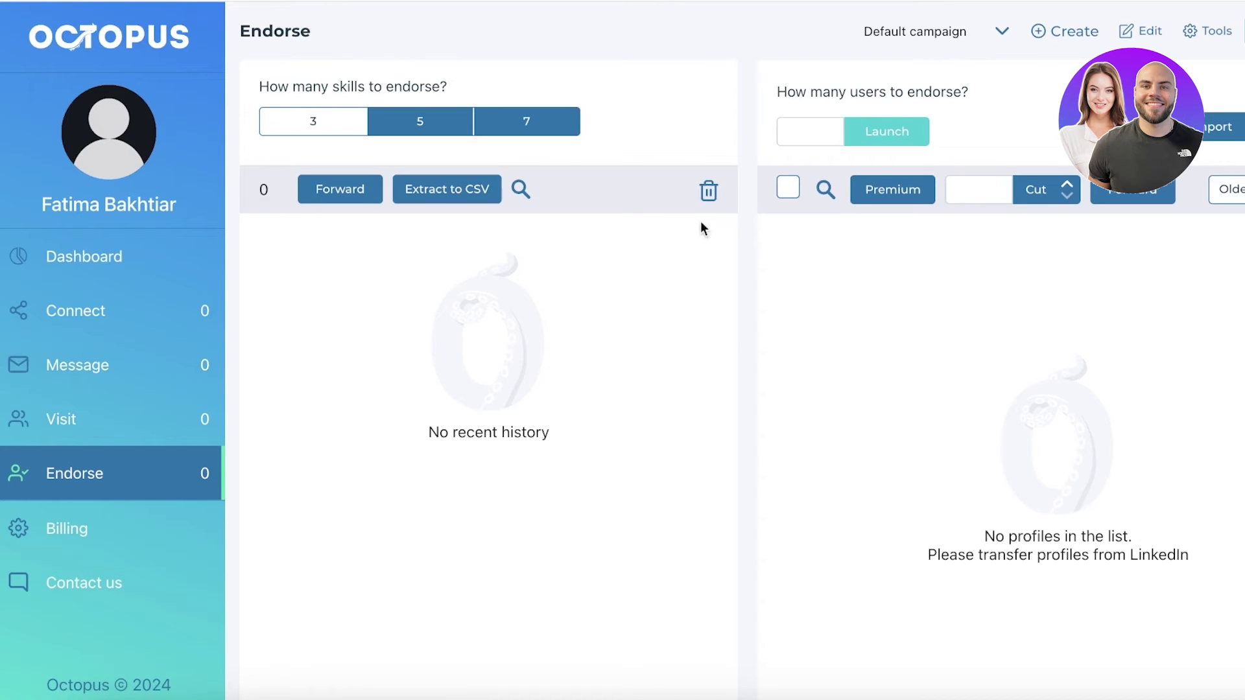
# - Set the Endorse page to 7 skills per profile and look over the campaign Edit dialog
pyautogui.click(388, 122)
pyautogui.click(521, 118)
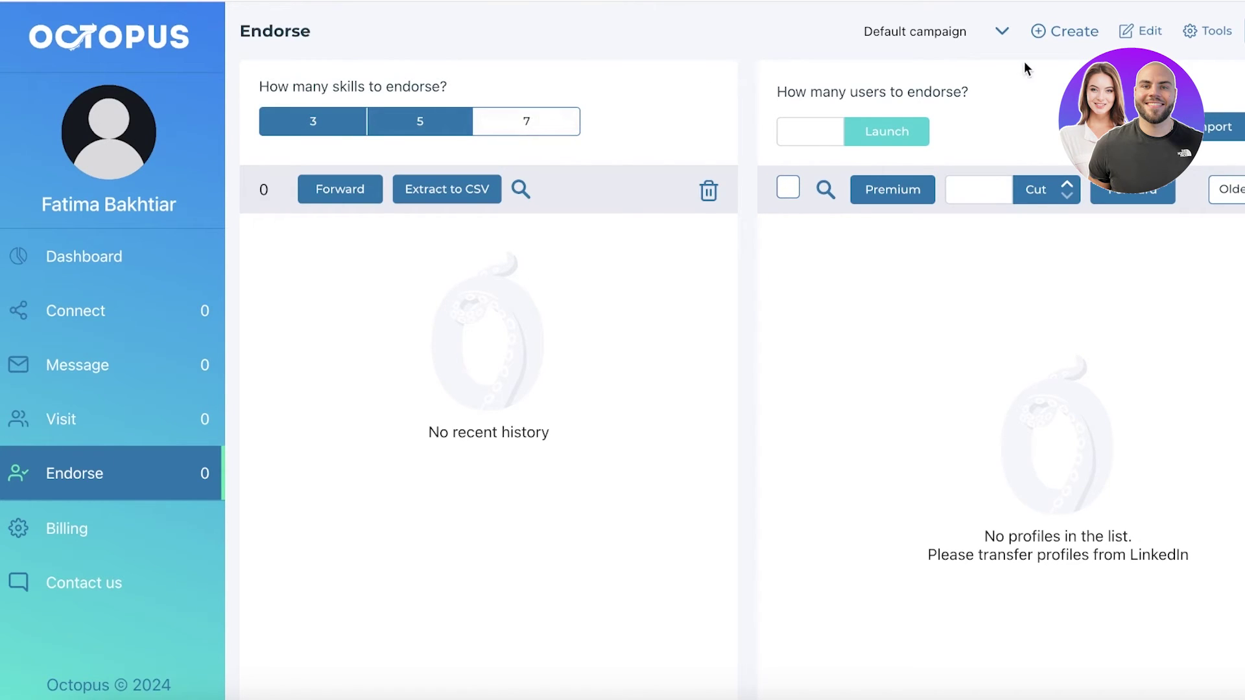
pyautogui.click(1143, 30)
pyautogui.click(887, 68)
# - Review the new campaign dialog, campaign list and campaign settings without changes
pyautogui.click(1053, 39)
pyautogui.click(900, 56)
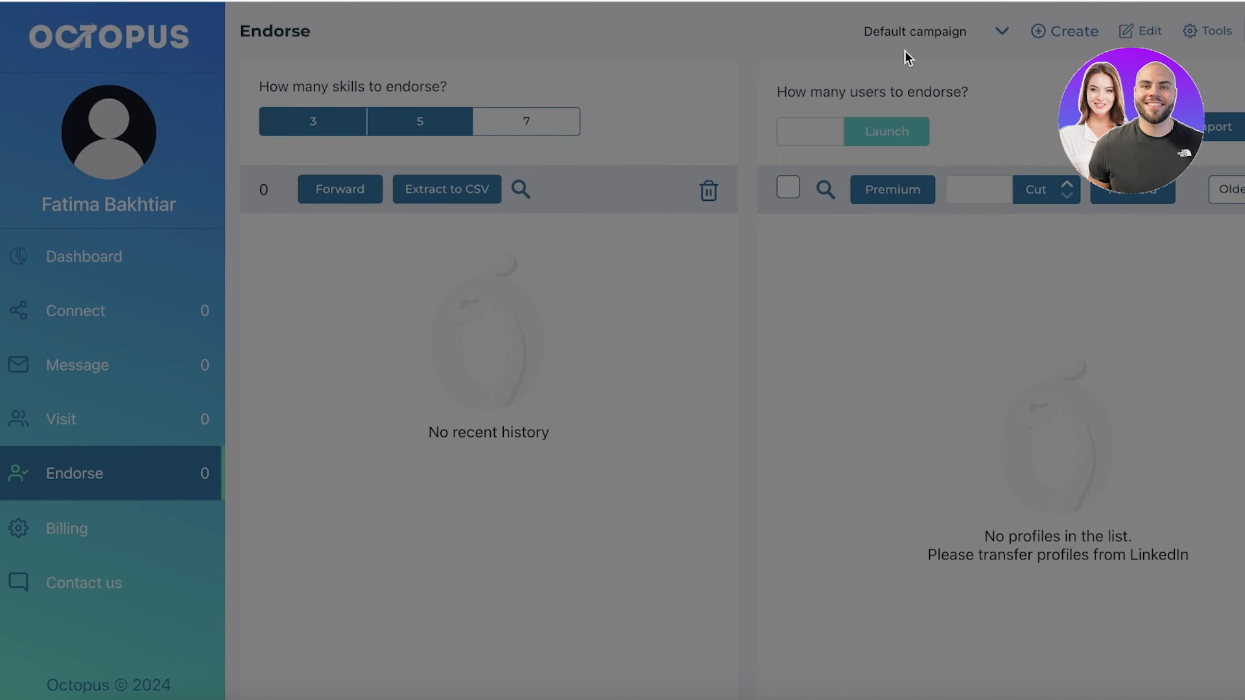
pyautogui.click(961, 29)
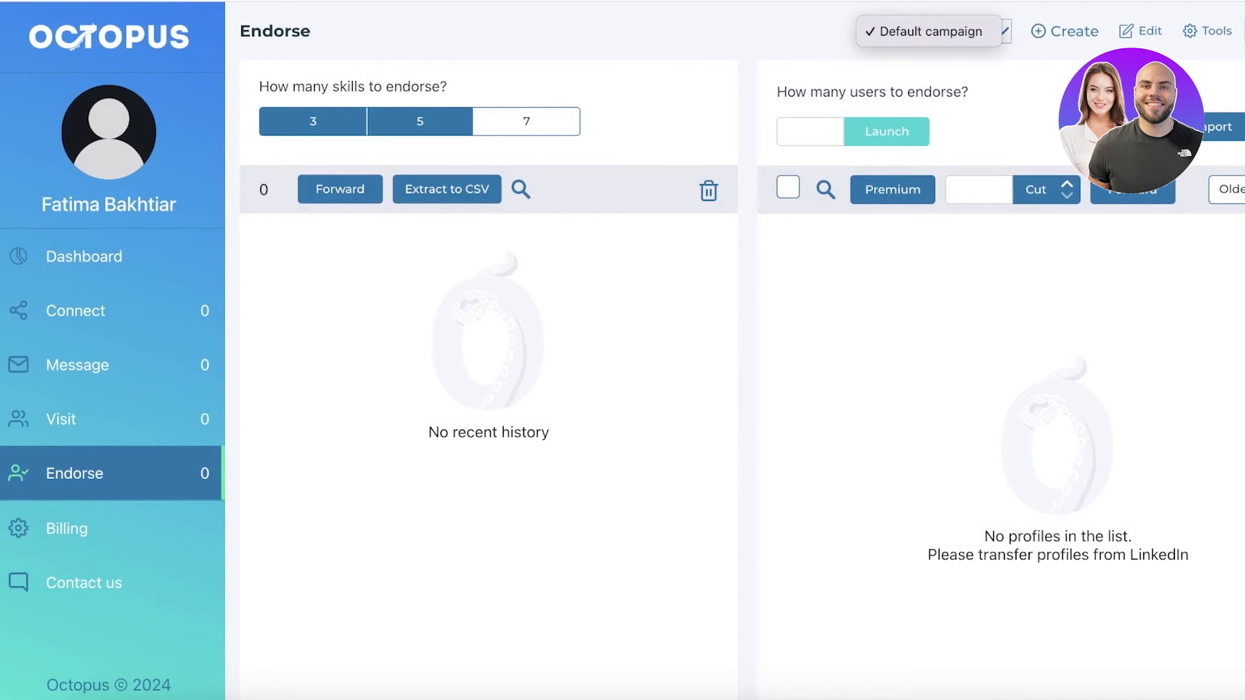
pyautogui.click(1219, 33)
pyautogui.click(1207, 31)
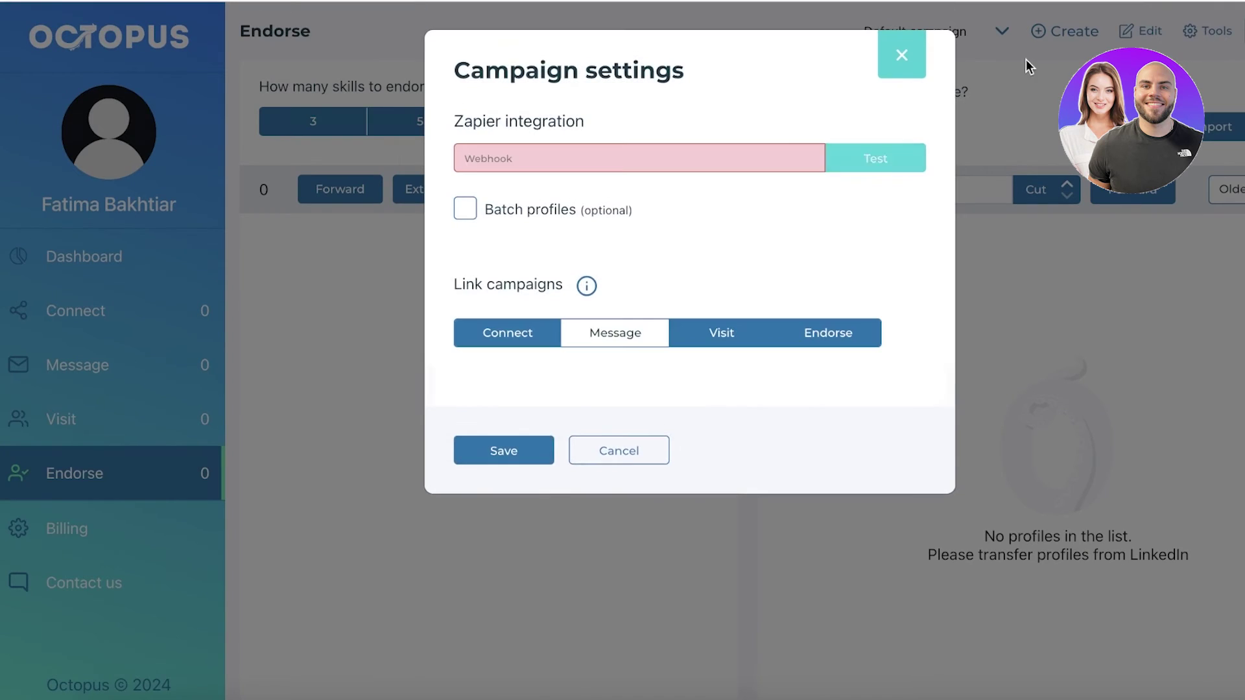
pyautogui.click(902, 57)
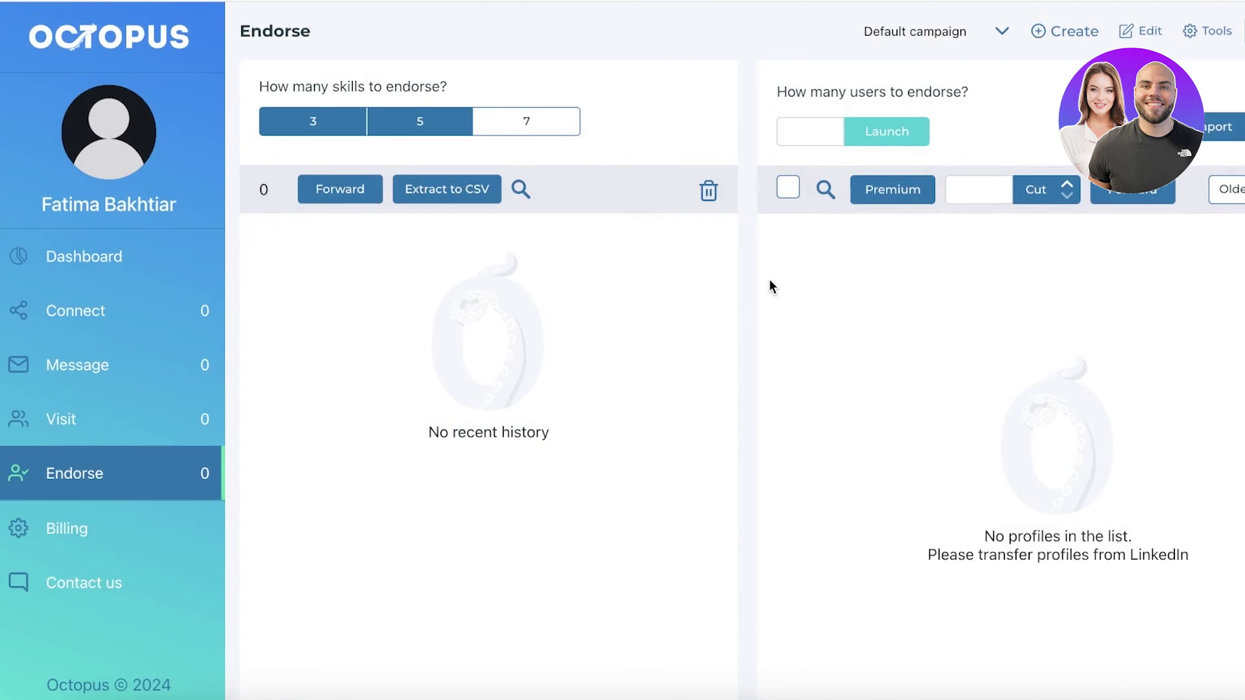